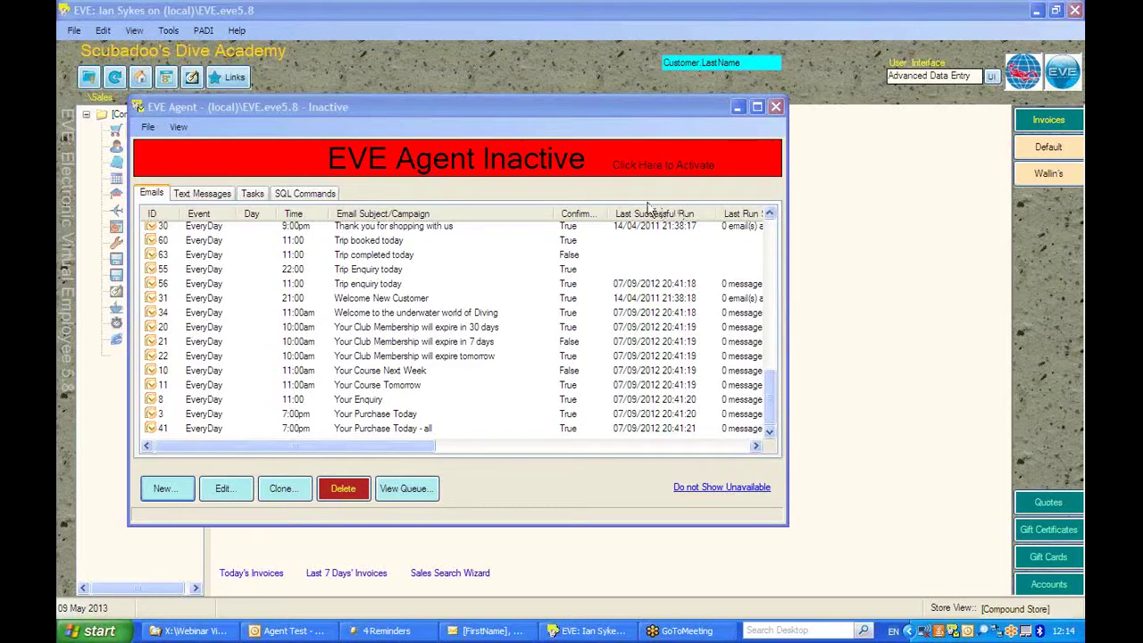
Create a new email job using the Outlook message "[FirstName], your equipment is due for a service" from the Drafts\Agent Test folder
click(174, 488)
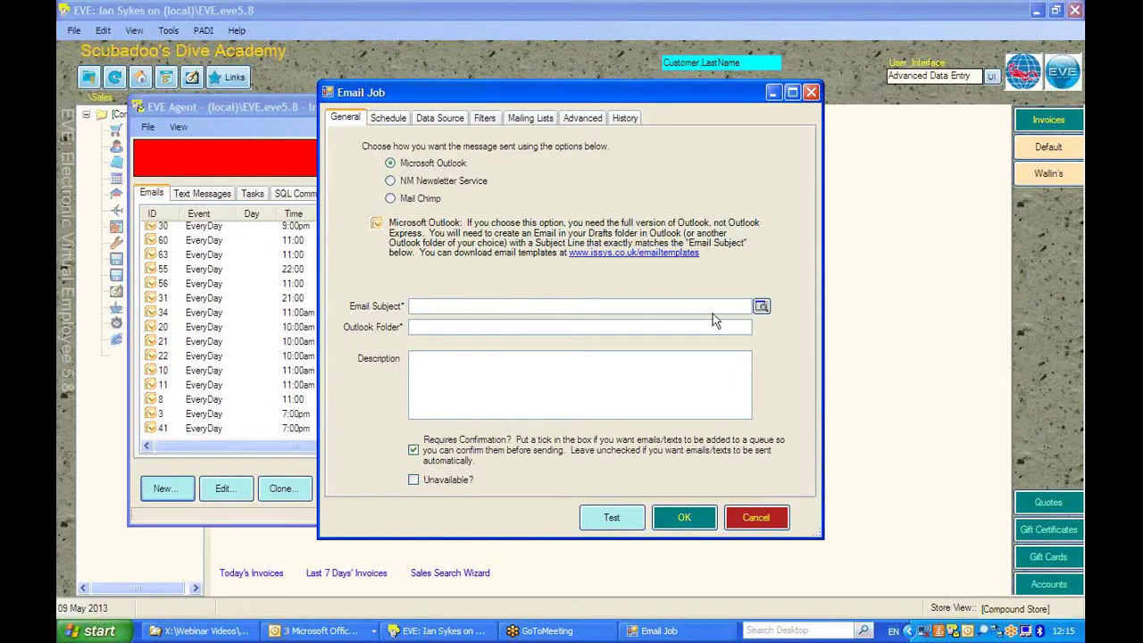
click(758, 308)
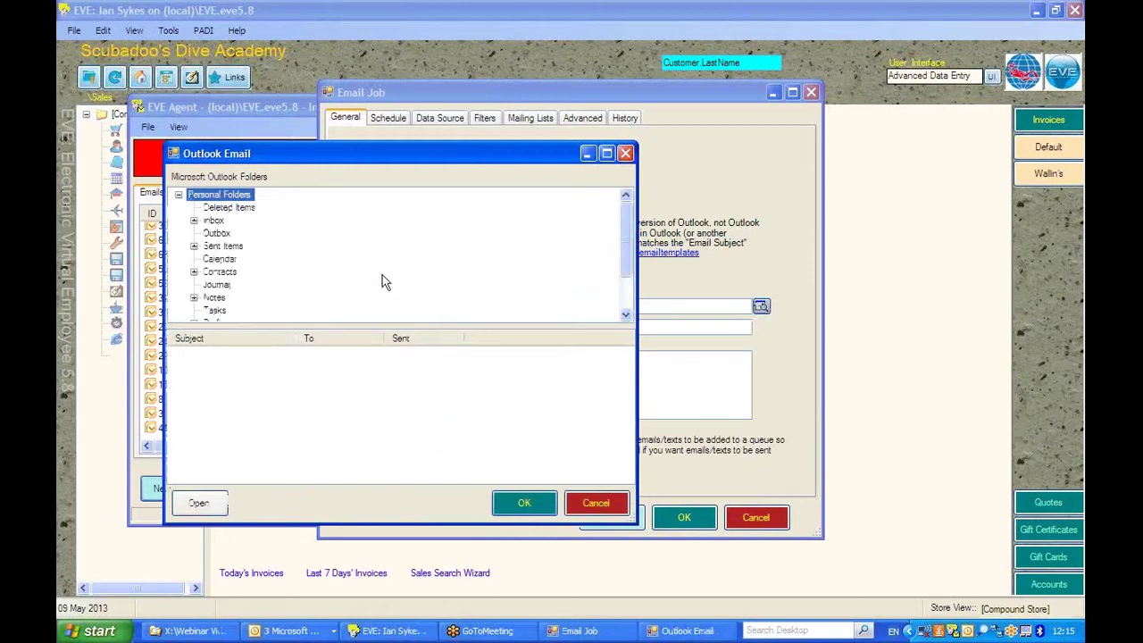
drag(628, 246, 628, 267)
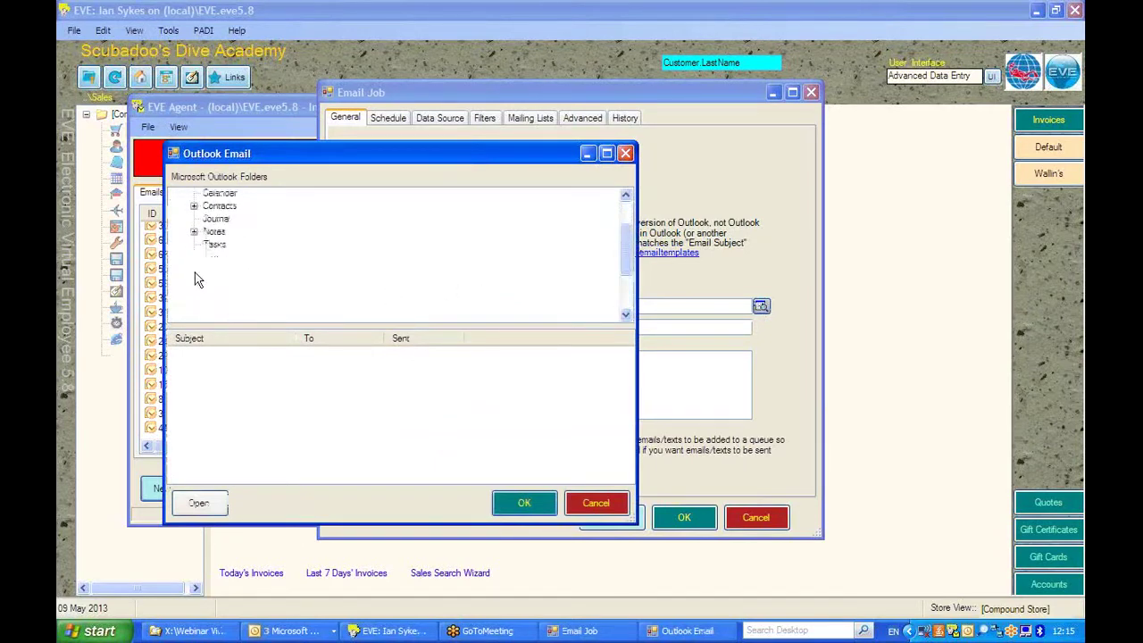
click(240, 310)
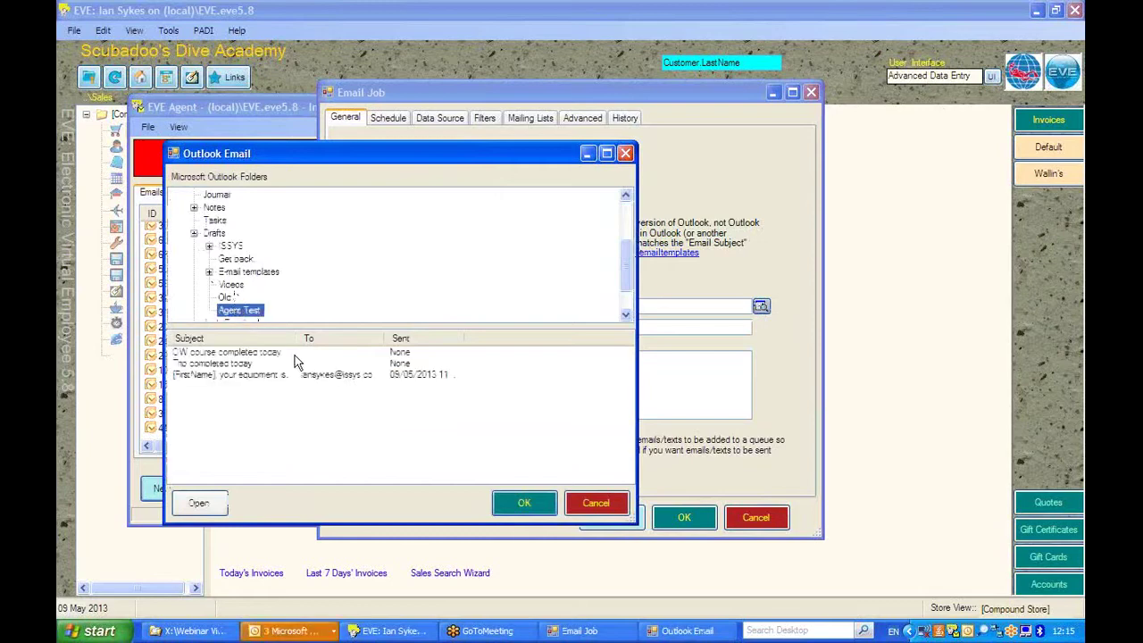
click(234, 376)
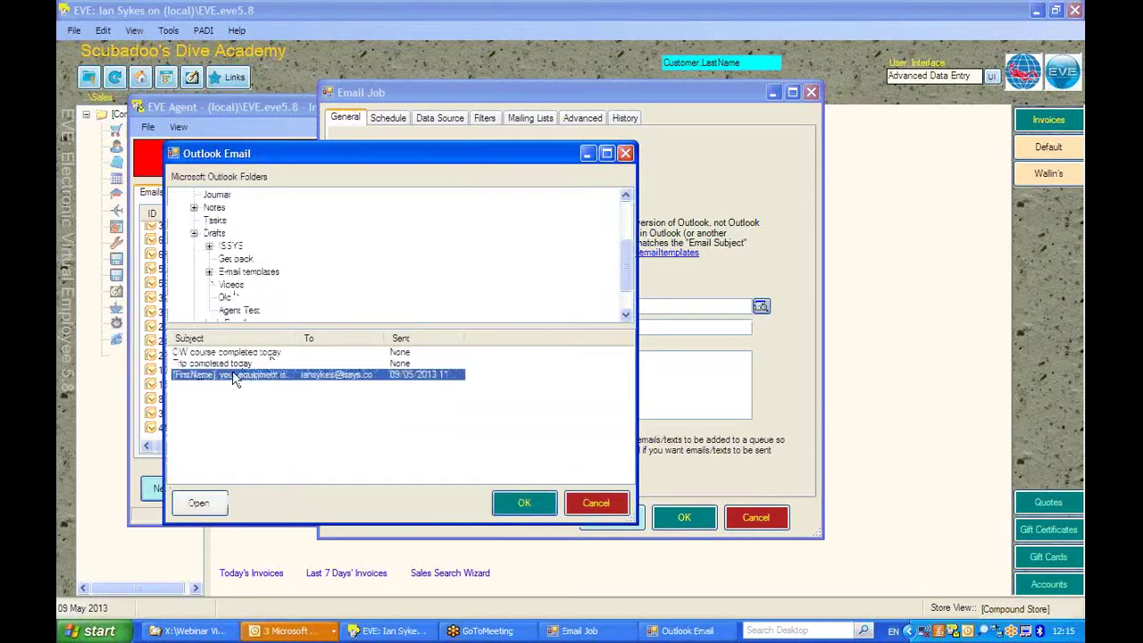
click(505, 503)
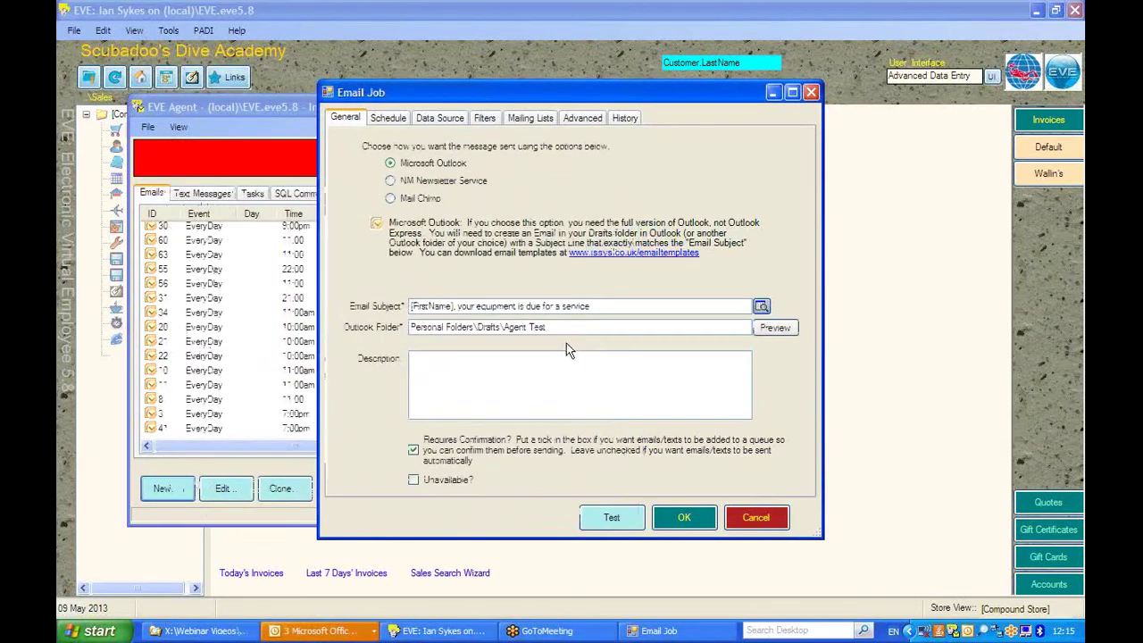
click(479, 306)
drag(604, 307, 394, 297)
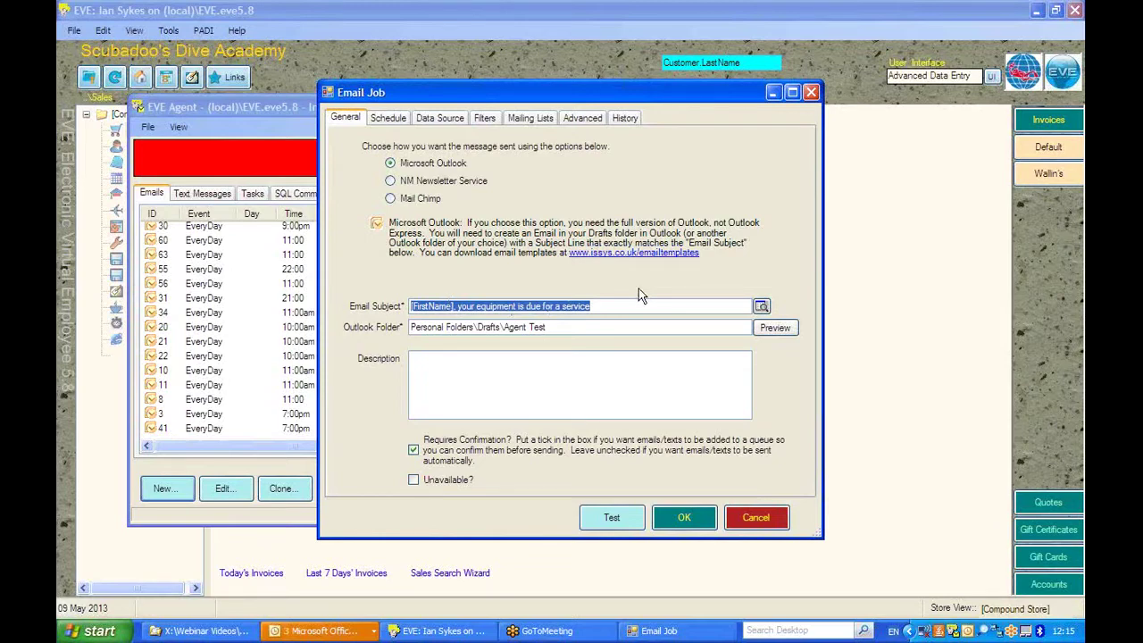
click(587, 329)
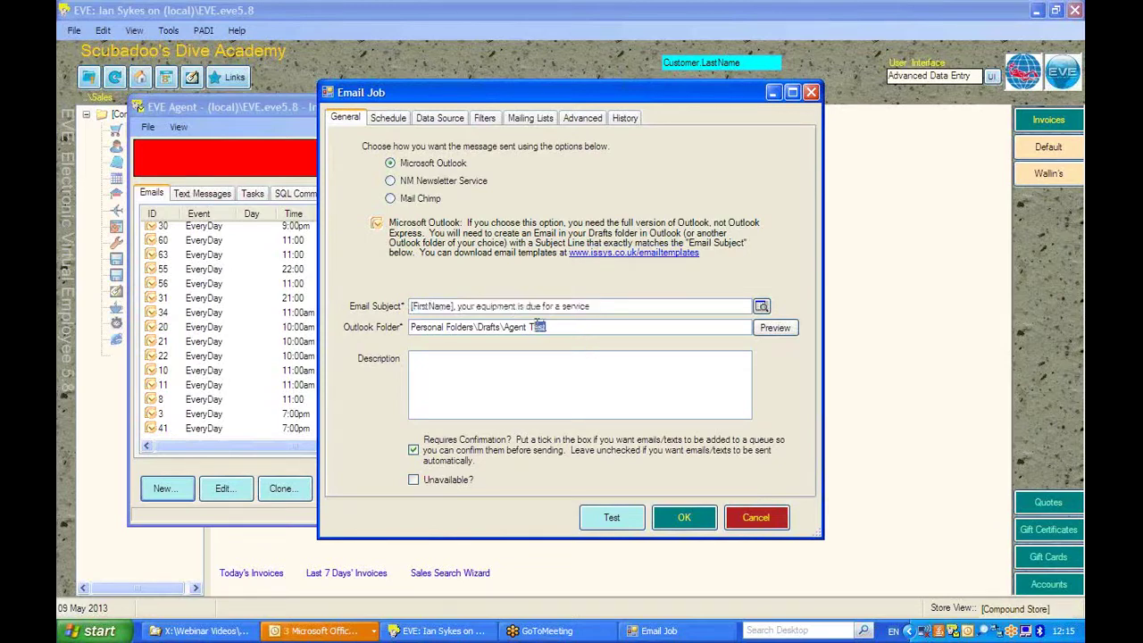
drag(539, 326, 409, 327)
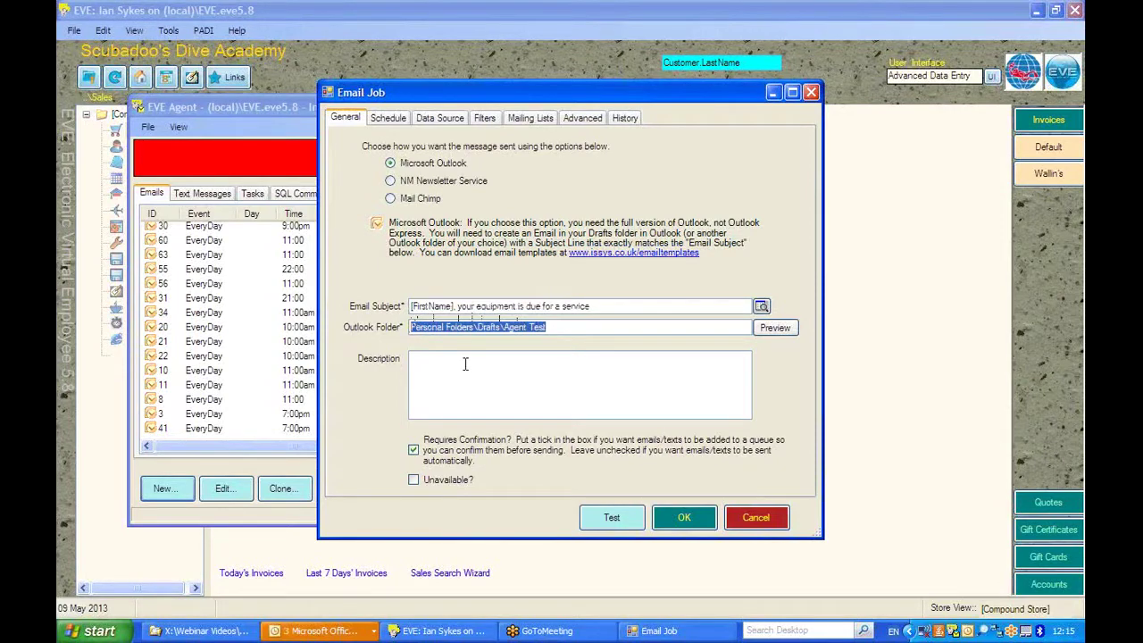
Turn off the confirmation requirement and enter the description "30 days before a reg is due for service"
click(413, 450)
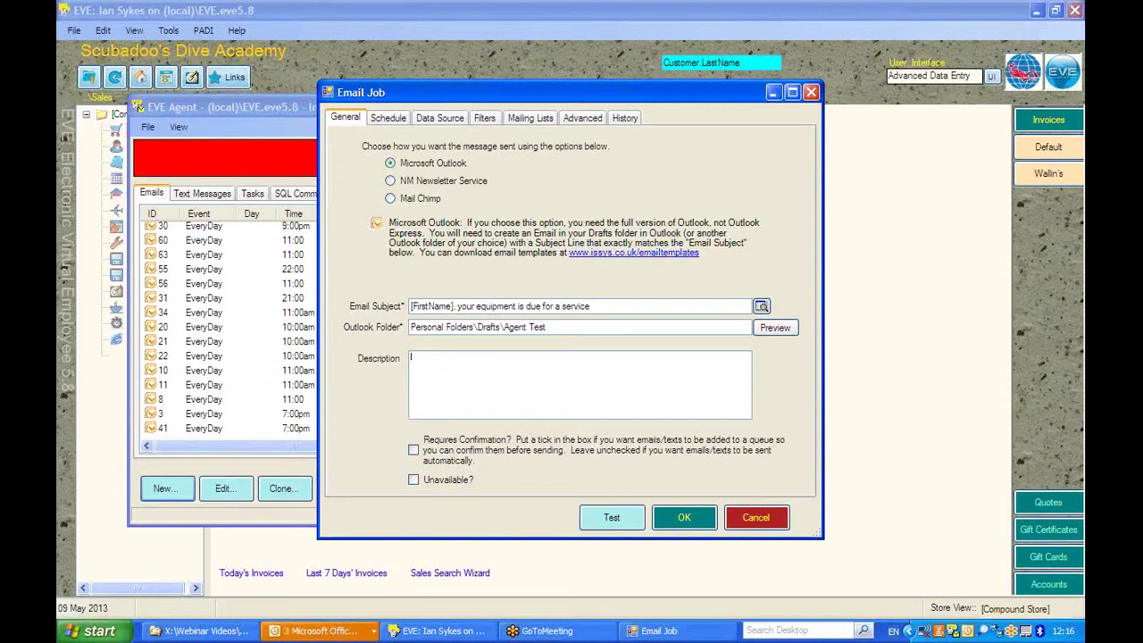
text(30 da)
text(ys)
text( before a)
text( service)
text(ue)
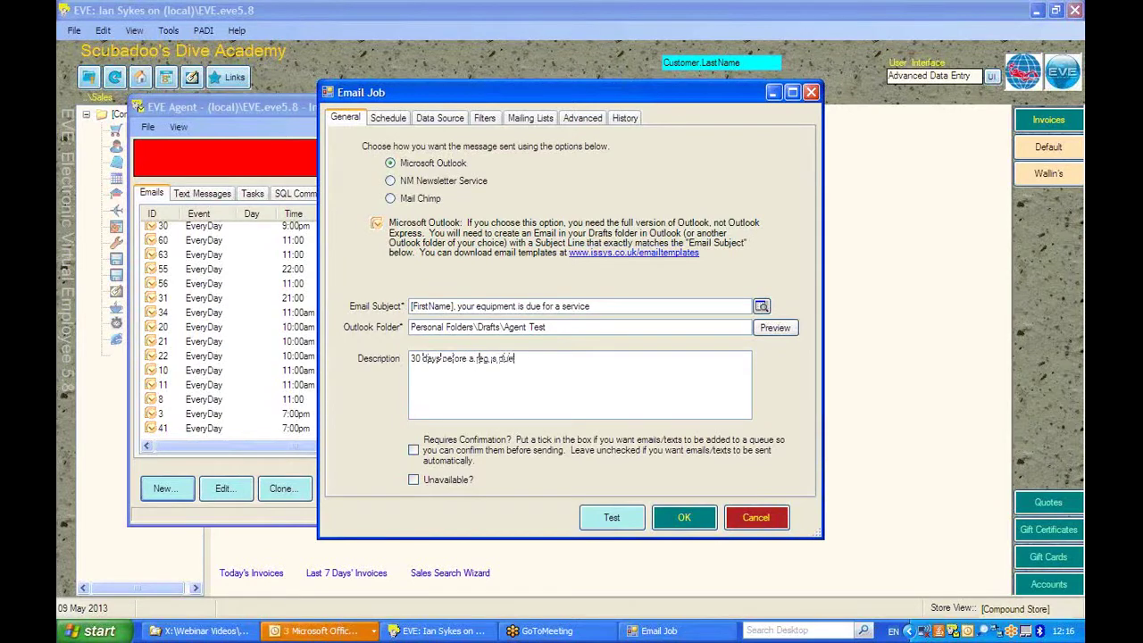
text( for service)
Switch to the open Outlook template message, review its body text and merge fields, and return to the email job
click(347, 627)
click(362, 566)
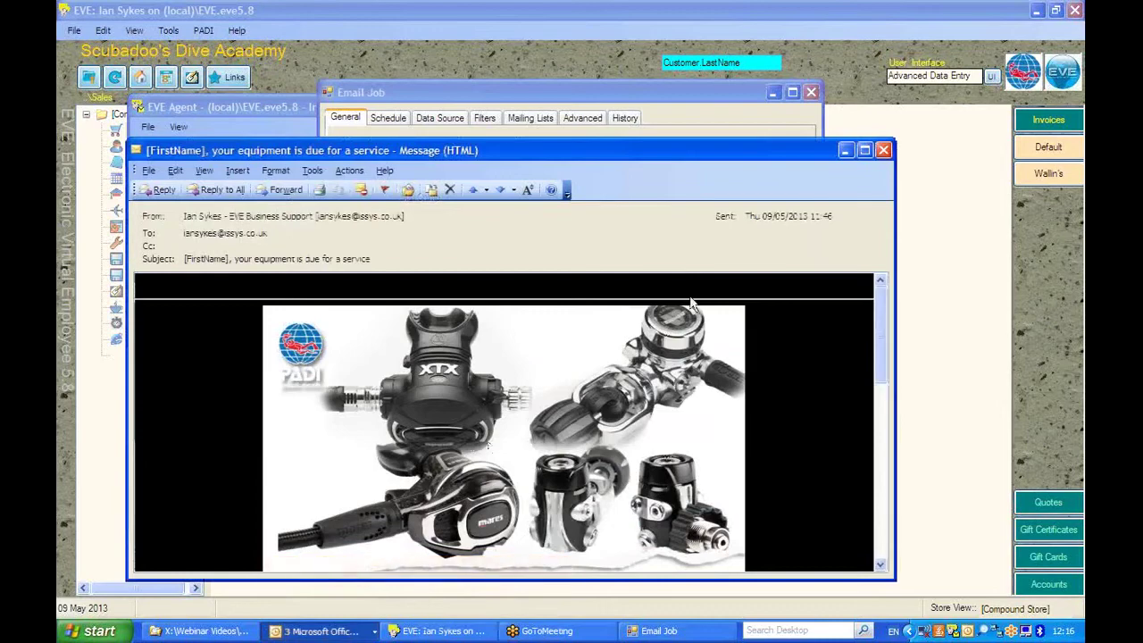
click(865, 151)
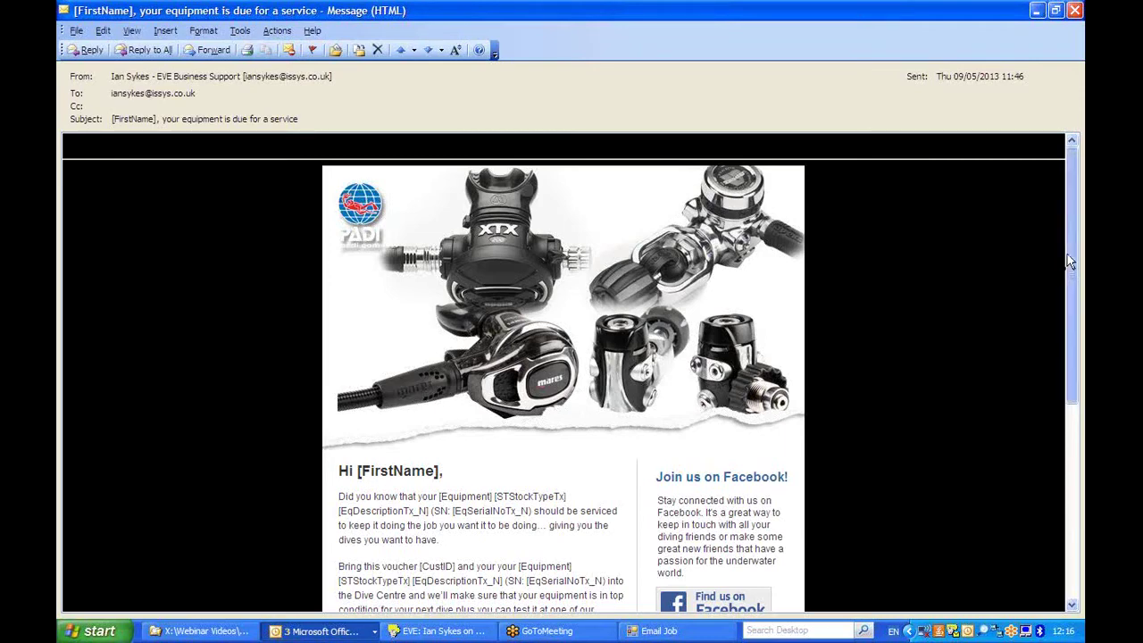
drag(1067, 254, 1069, 430)
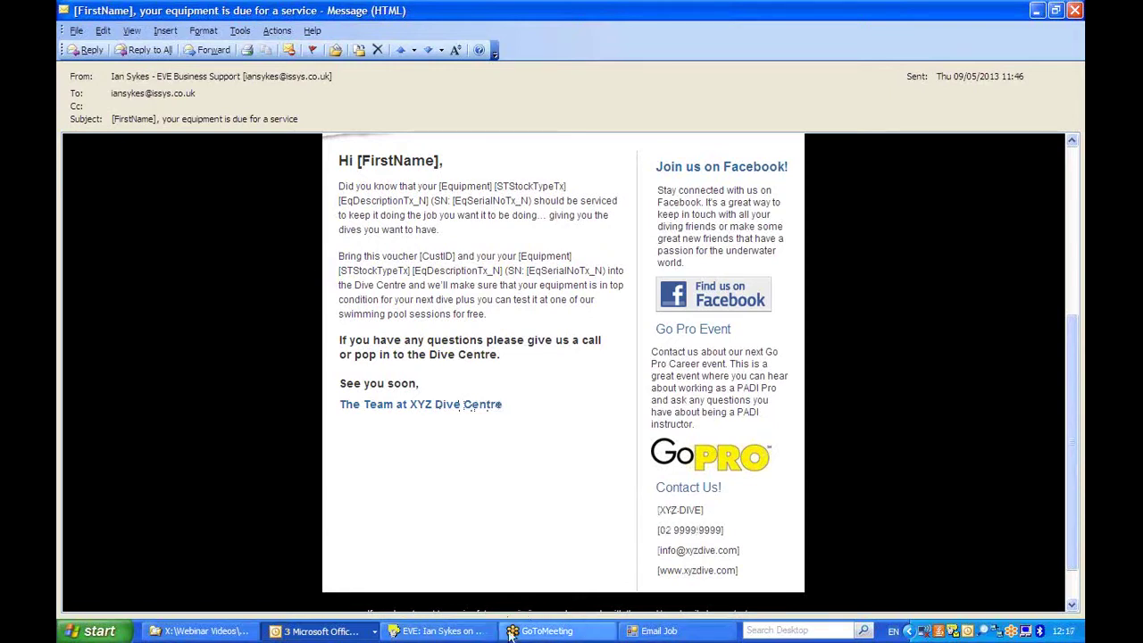
click(662, 631)
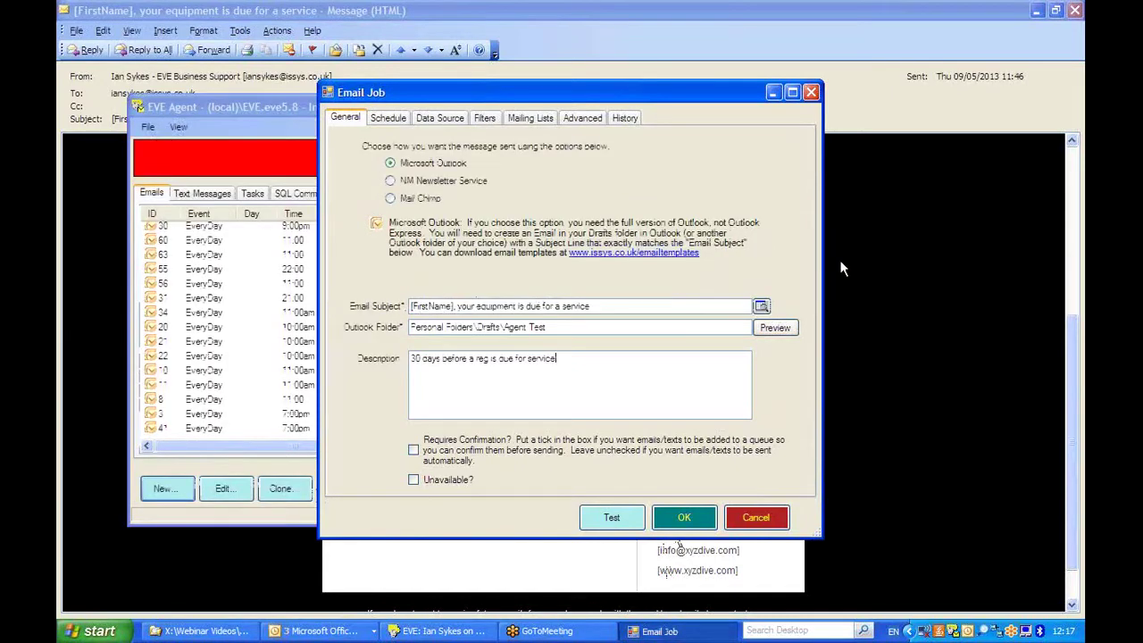
click(1054, 14)
click(1055, 11)
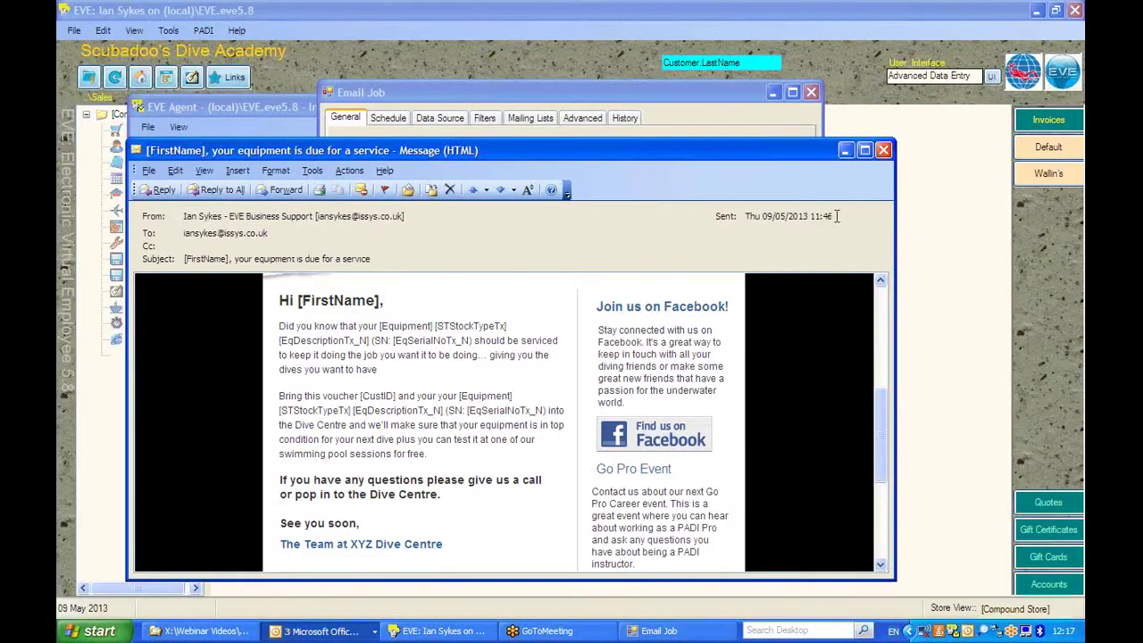
click(844, 150)
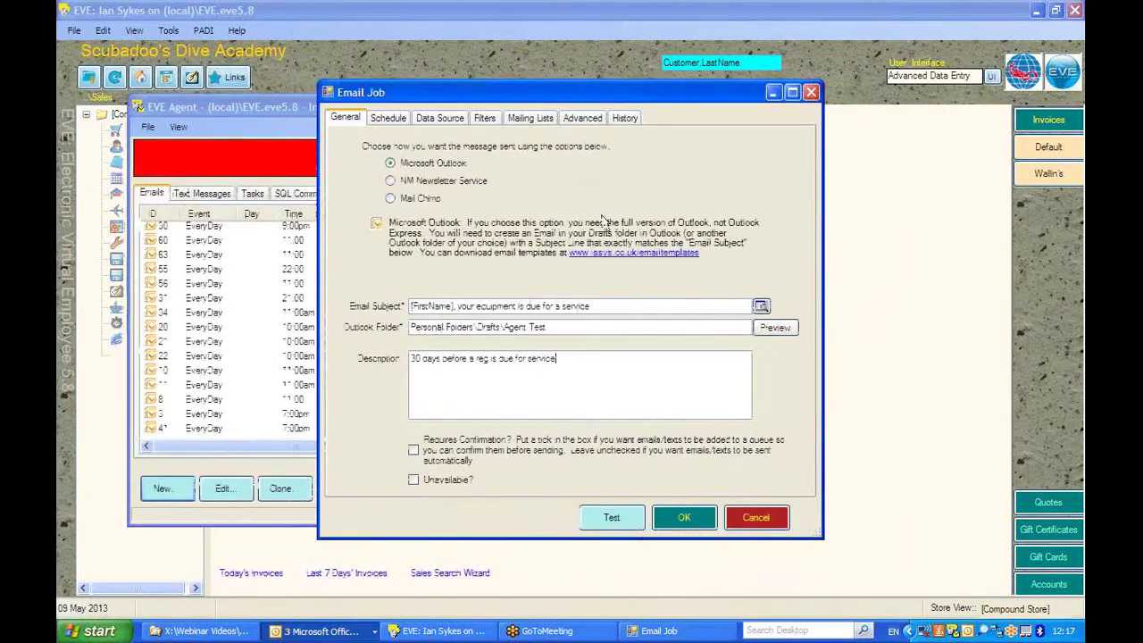
Set the hour of the job's daily send time to 8 AM
click(389, 119)
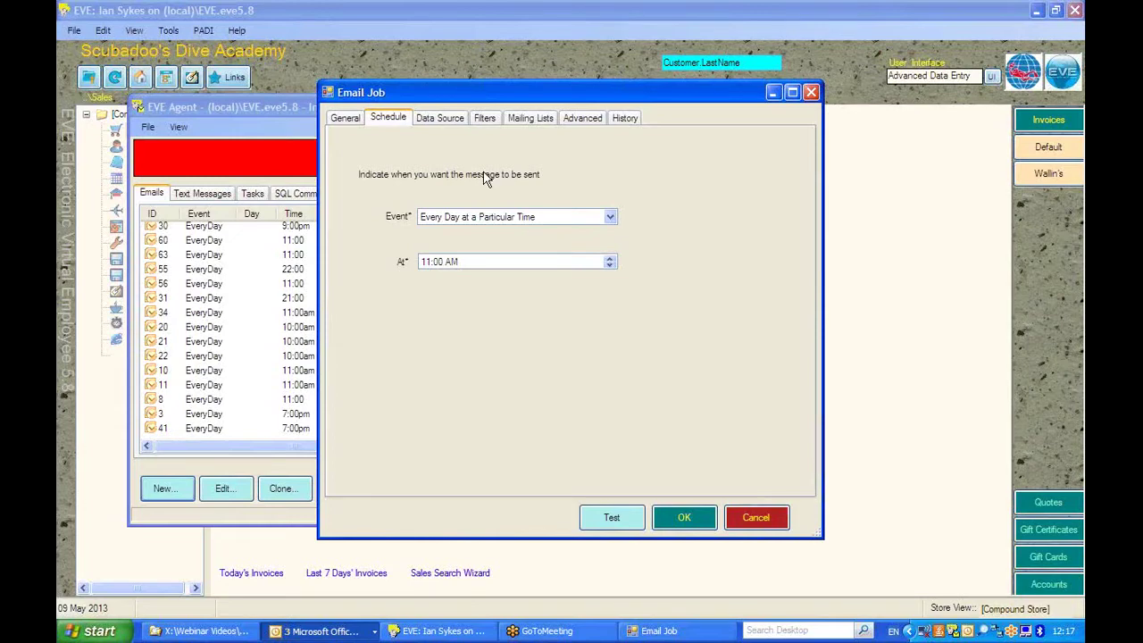
click(426, 264)
text(8)
Set the email job's data source type to ServiceItems
click(441, 119)
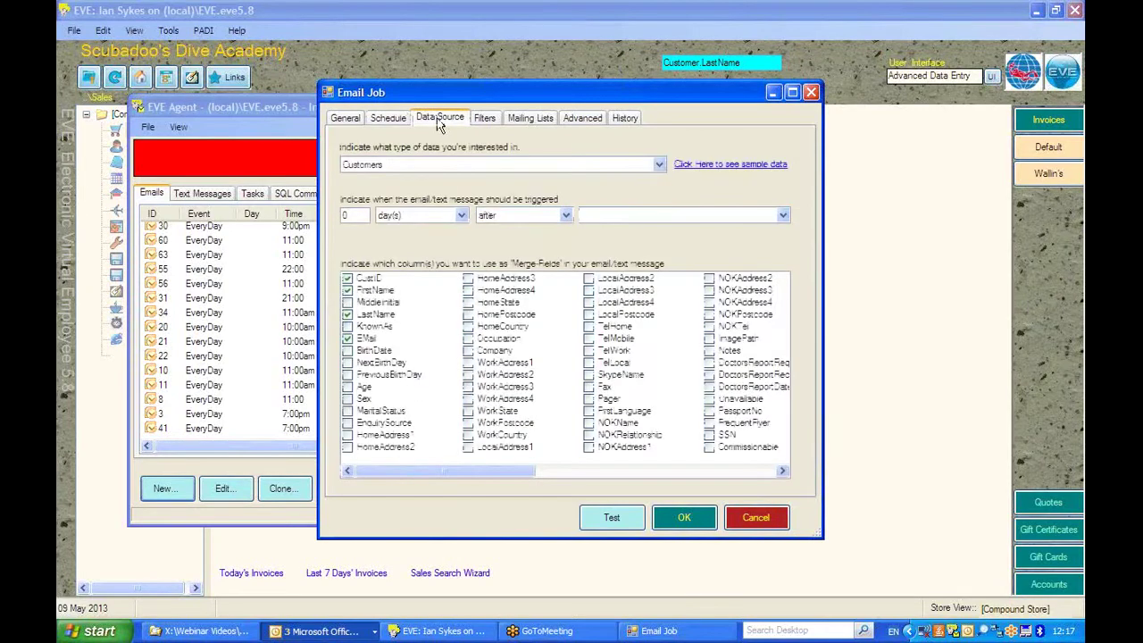
click(659, 167)
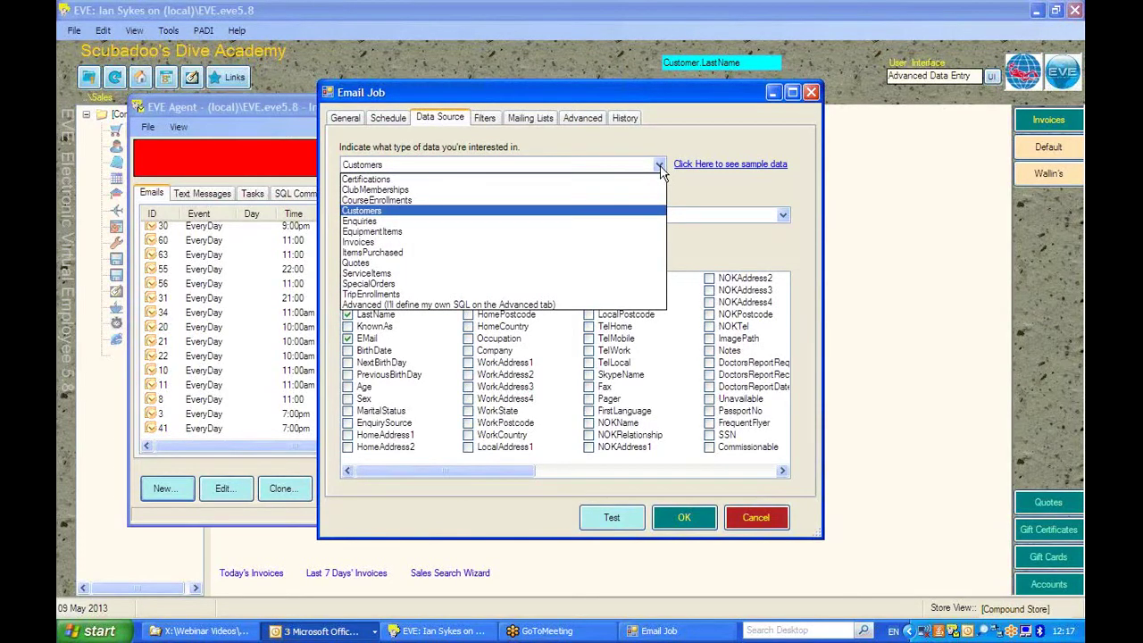
click(527, 272)
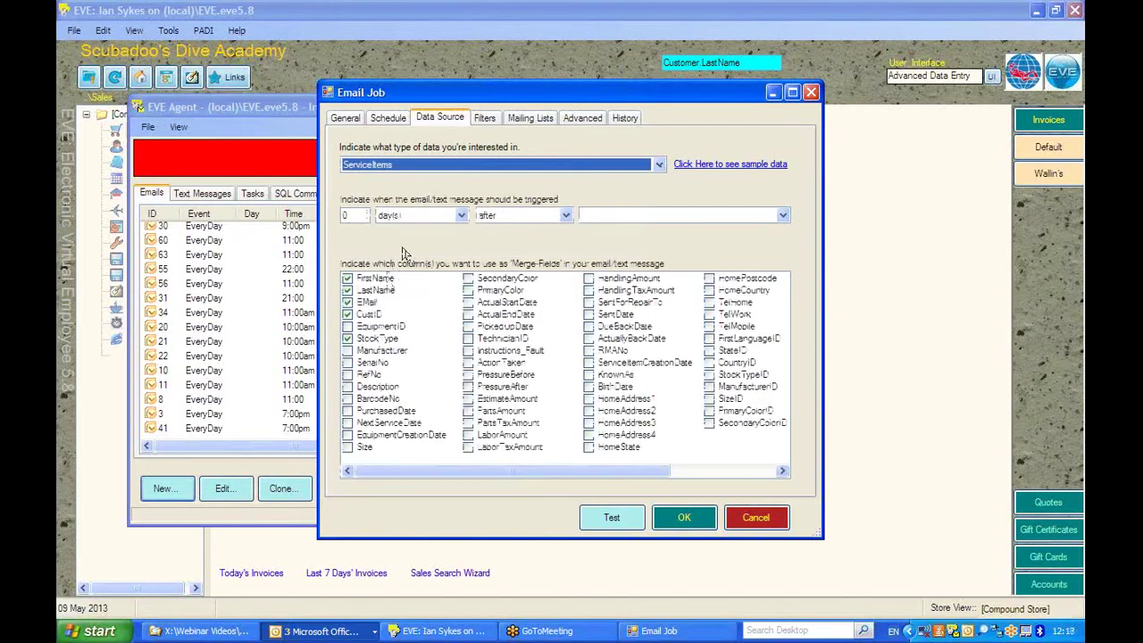
Trigger the message 30 days before NextServiceDate and include SerialNo as a merge field
click(344, 215)
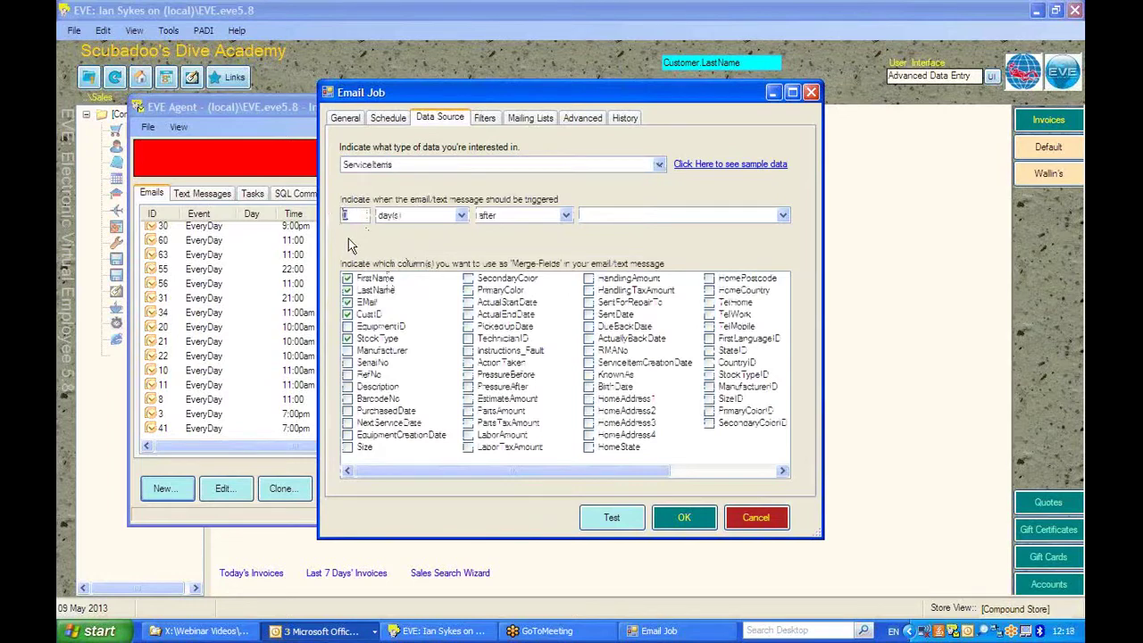
text(30)
click(566, 215)
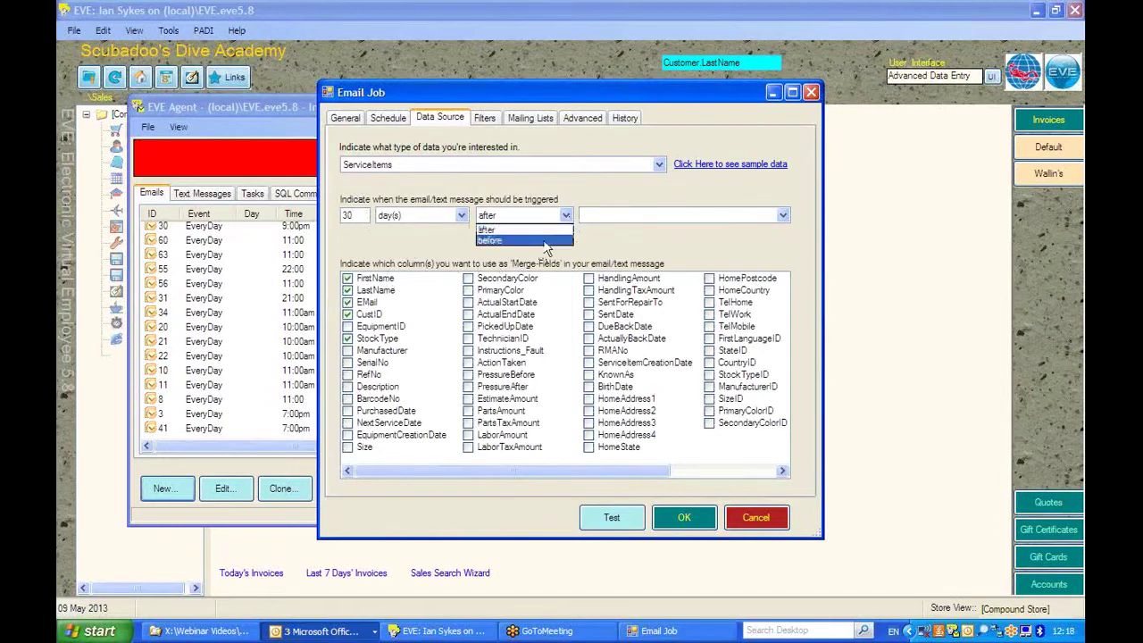
click(536, 239)
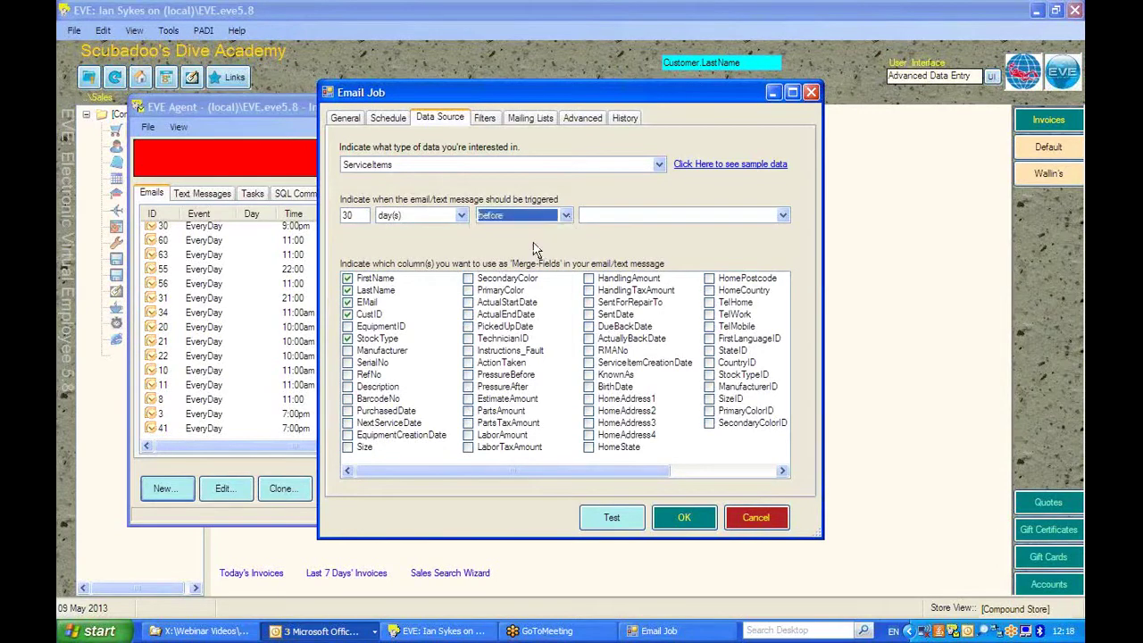
click(783, 216)
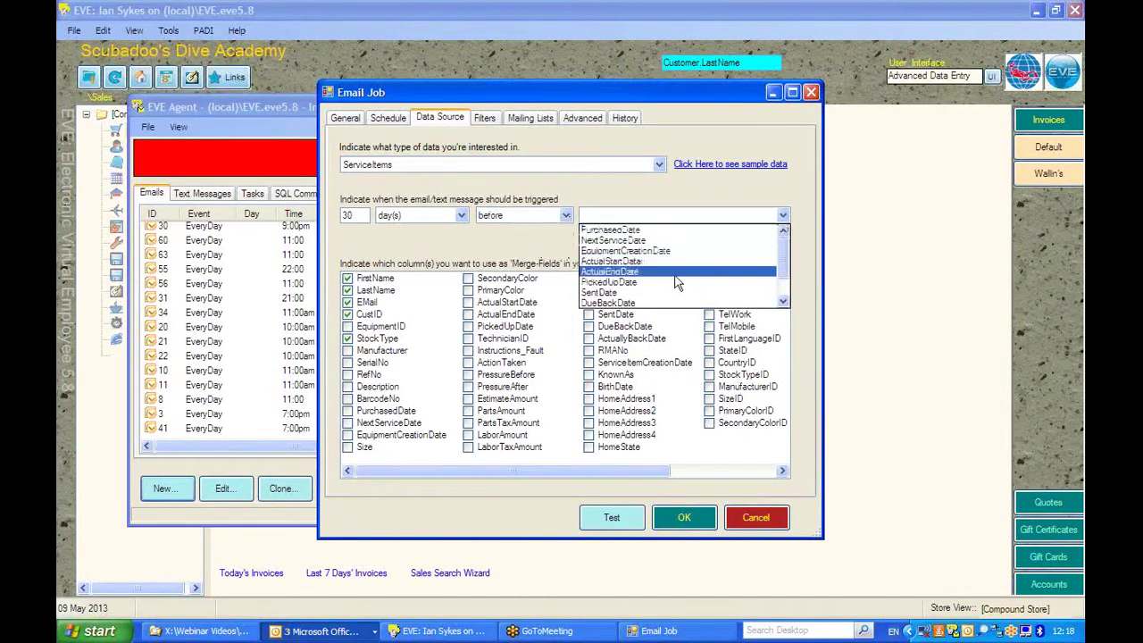
click(634, 241)
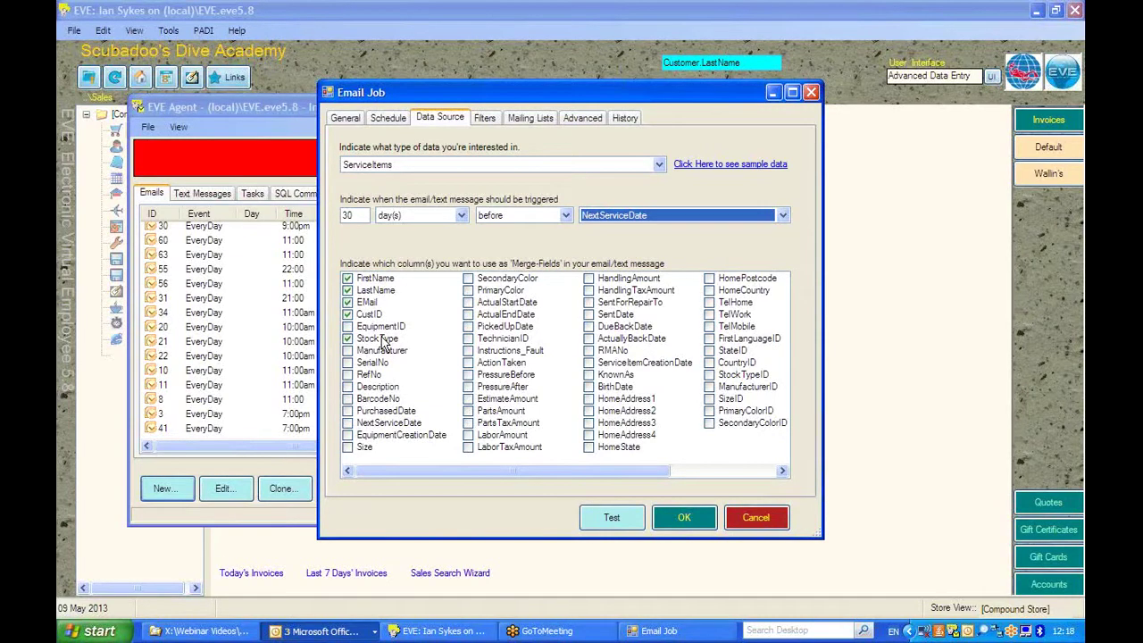
click(350, 369)
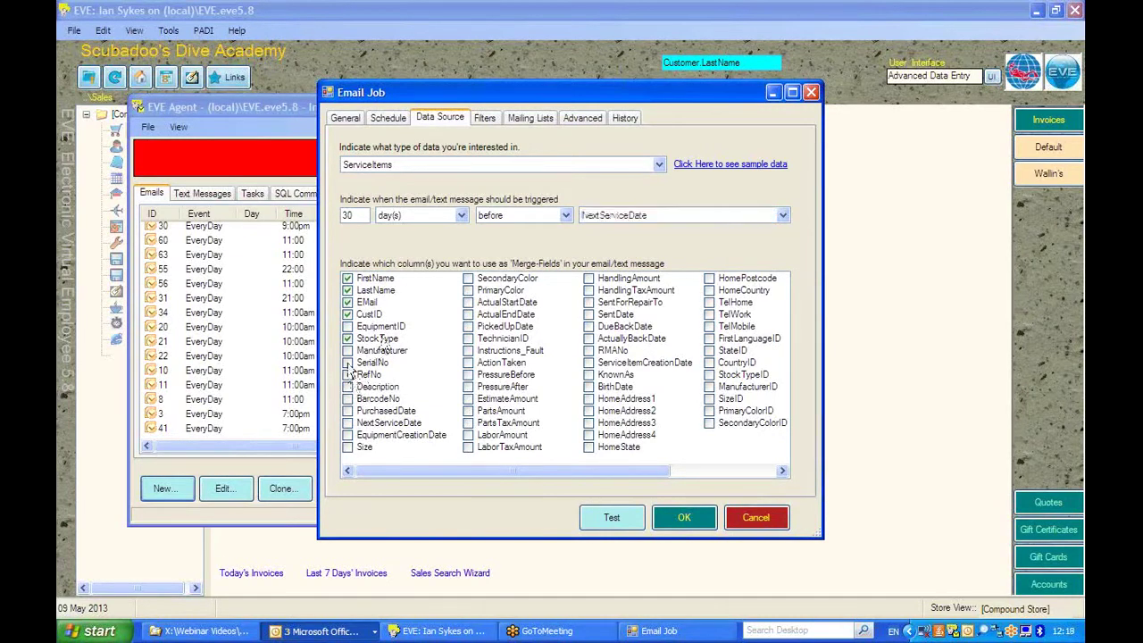
click(348, 363)
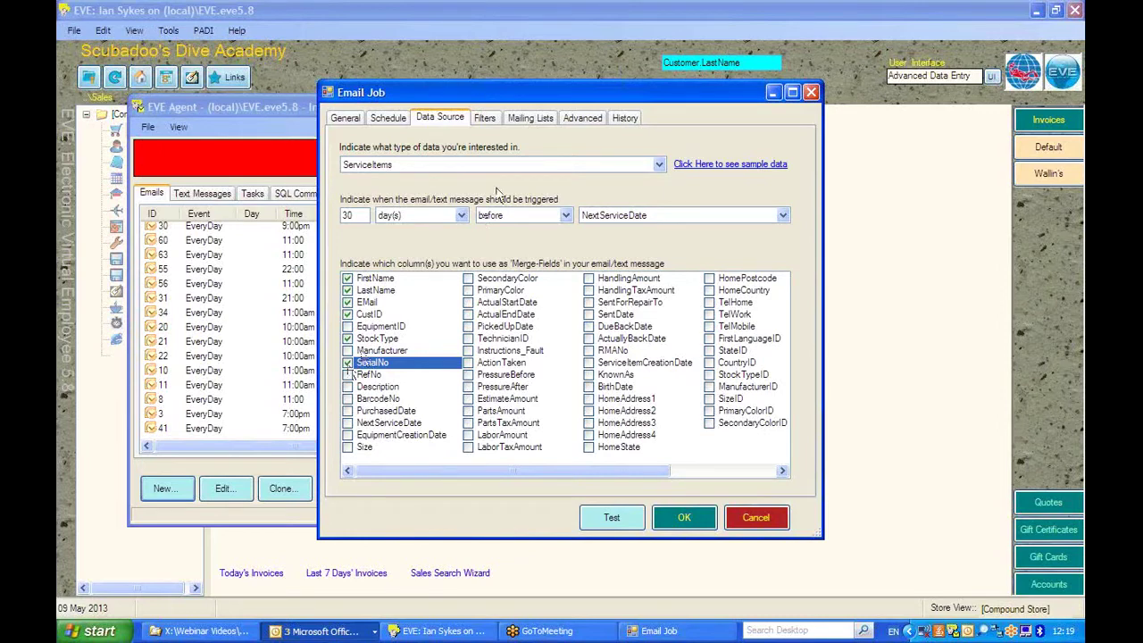
Start a recipient filter for the email job using the StockType column with the Equal To operator
click(487, 119)
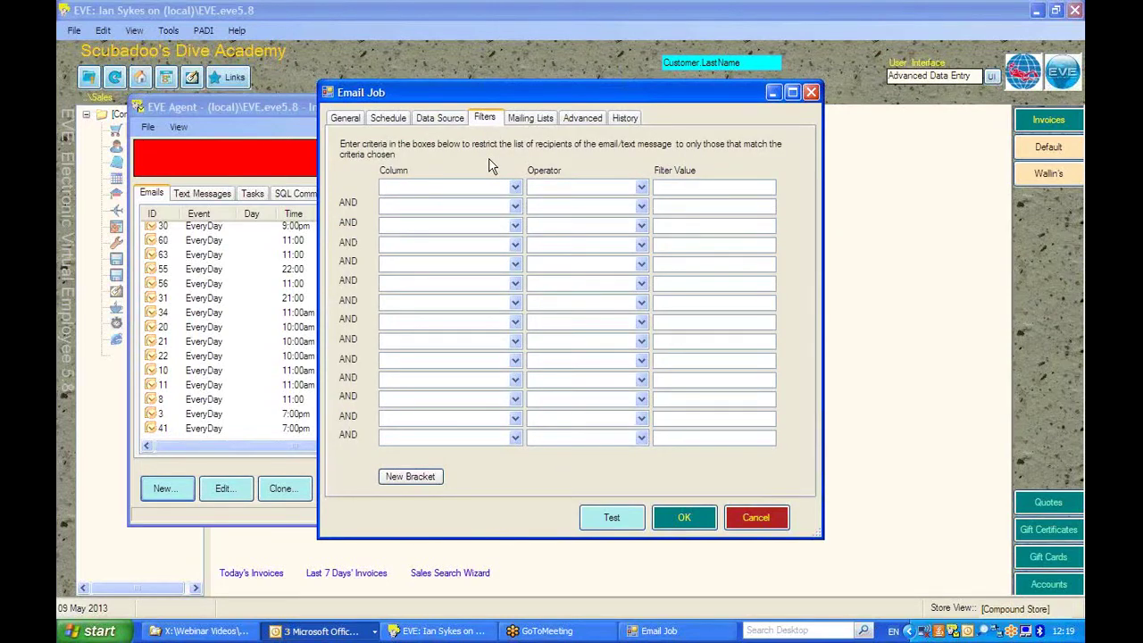
click(514, 188)
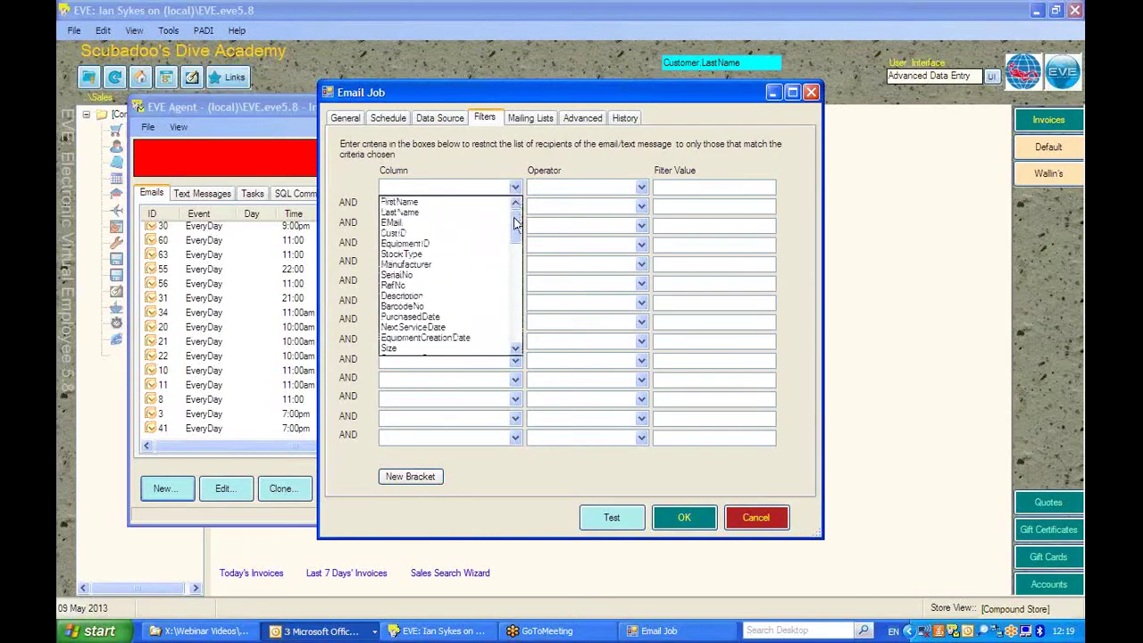
scroll(514, 230, down, 2)
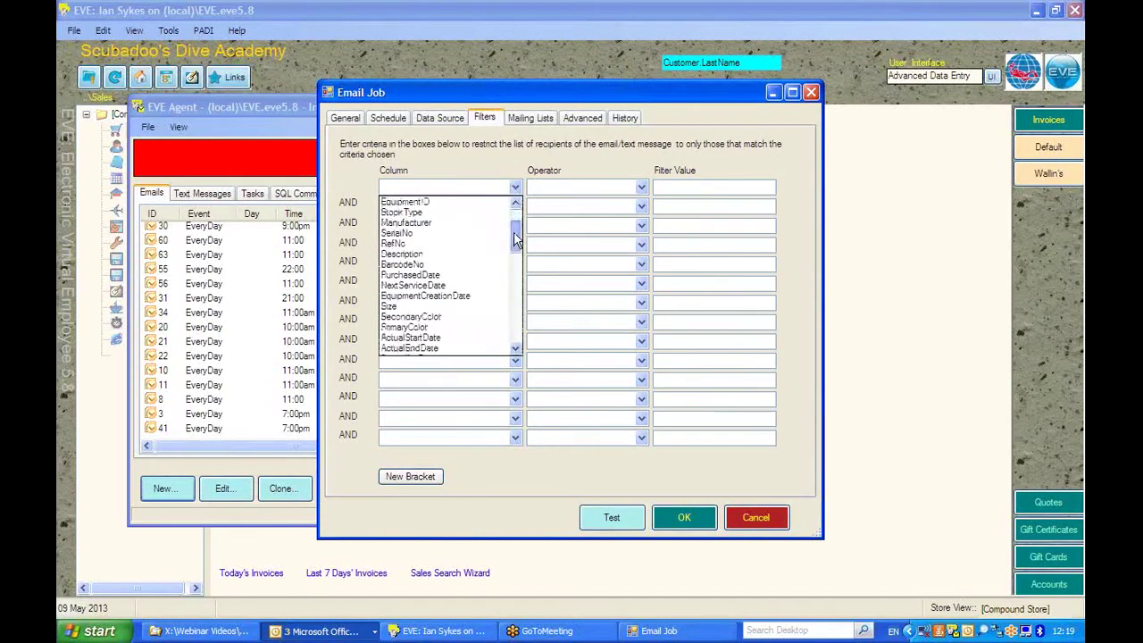
scroll(514, 234, up, 1)
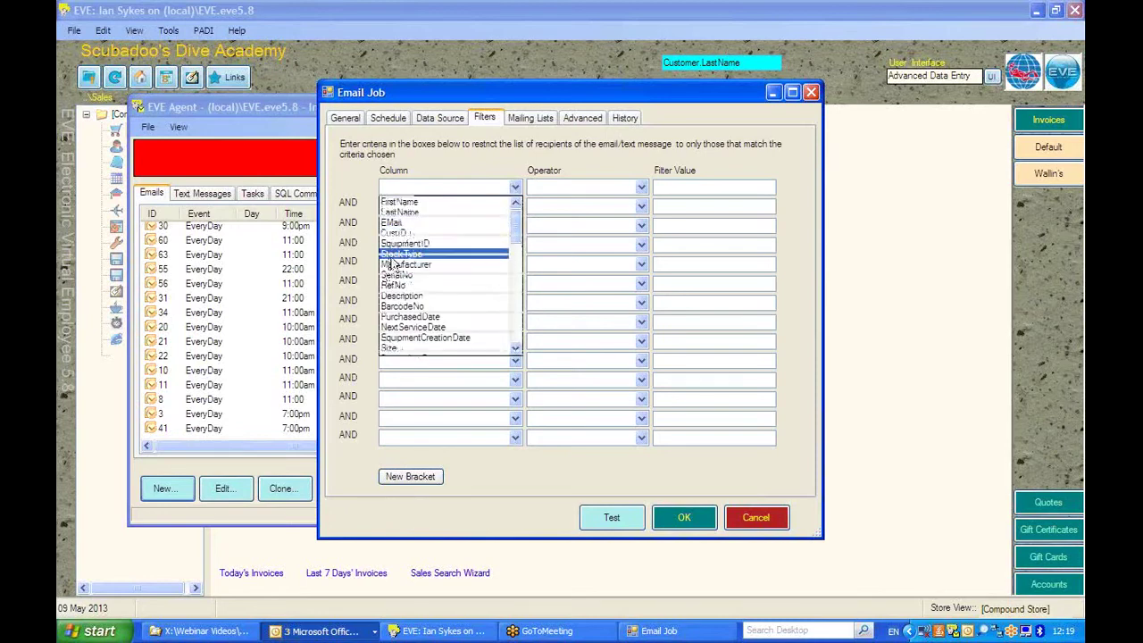
click(478, 242)
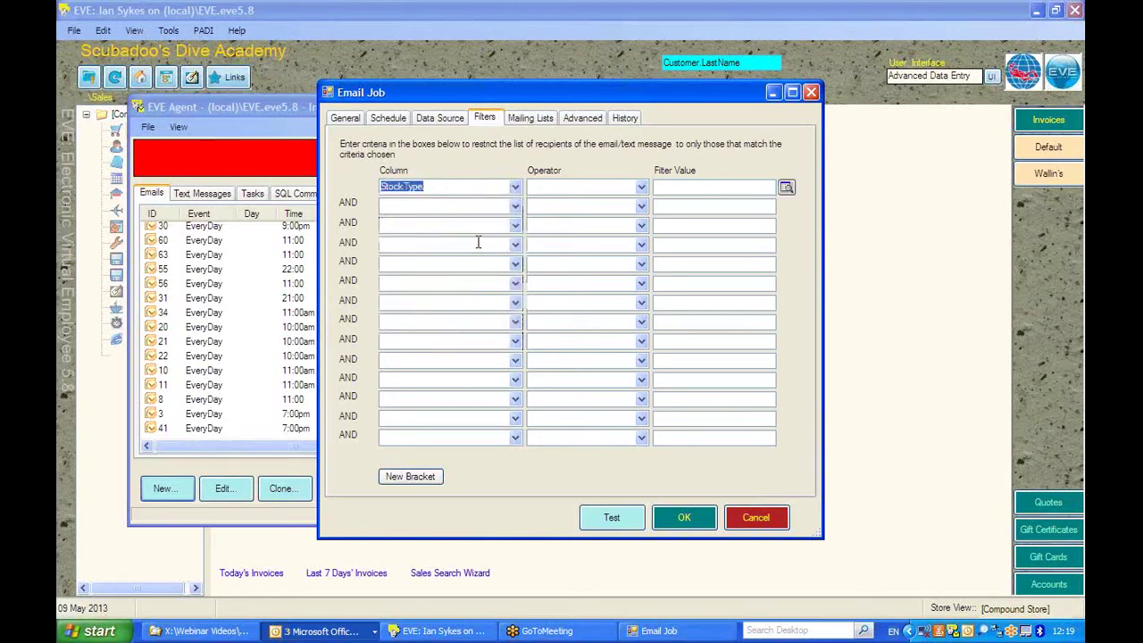
click(641, 187)
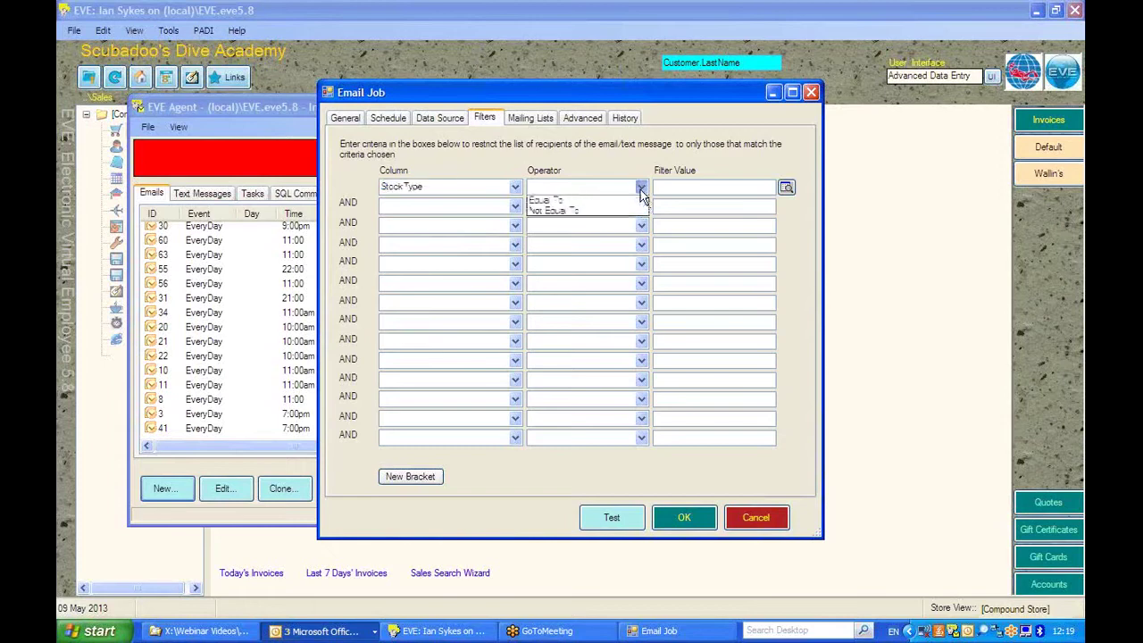
click(566, 201)
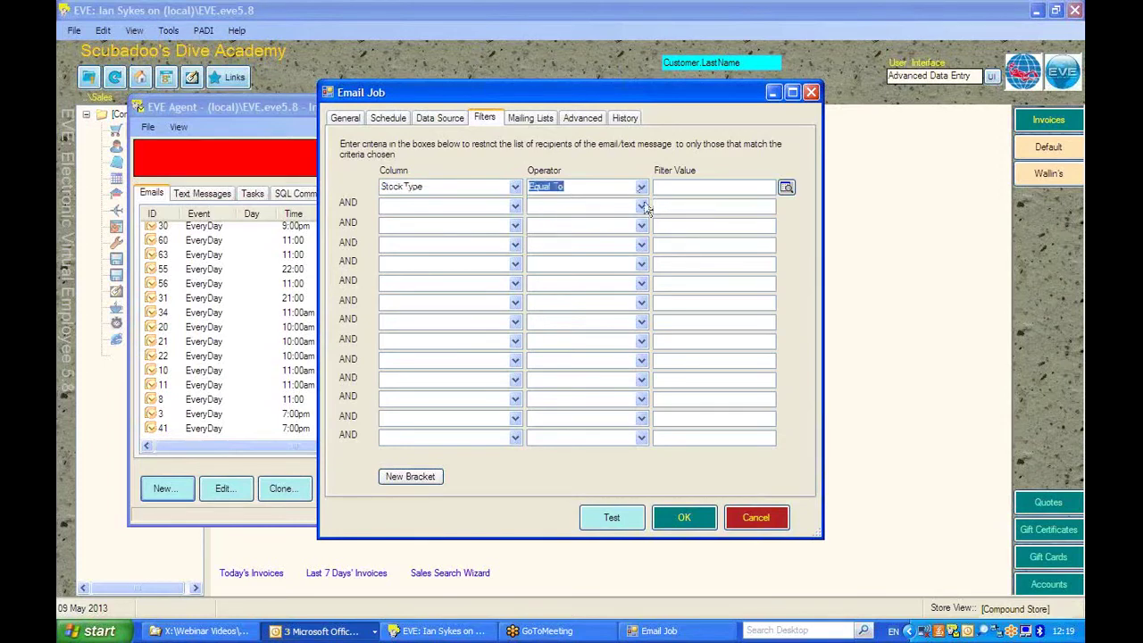
Choose REGULATOR from the stock type list as the filter value
click(786, 189)
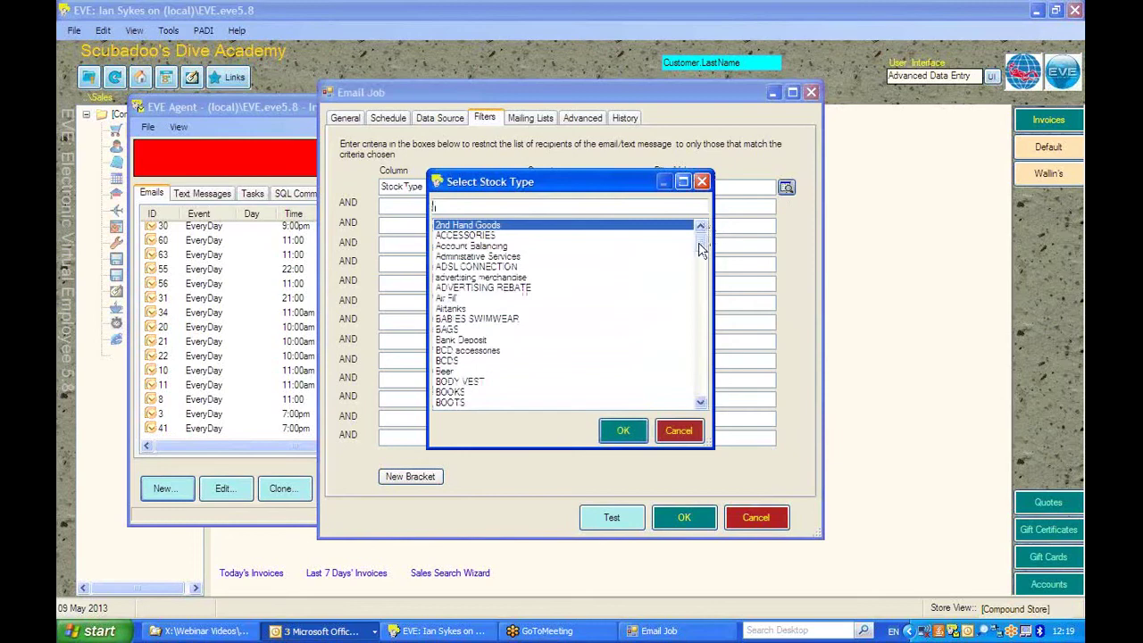
drag(702, 251, 702, 350)
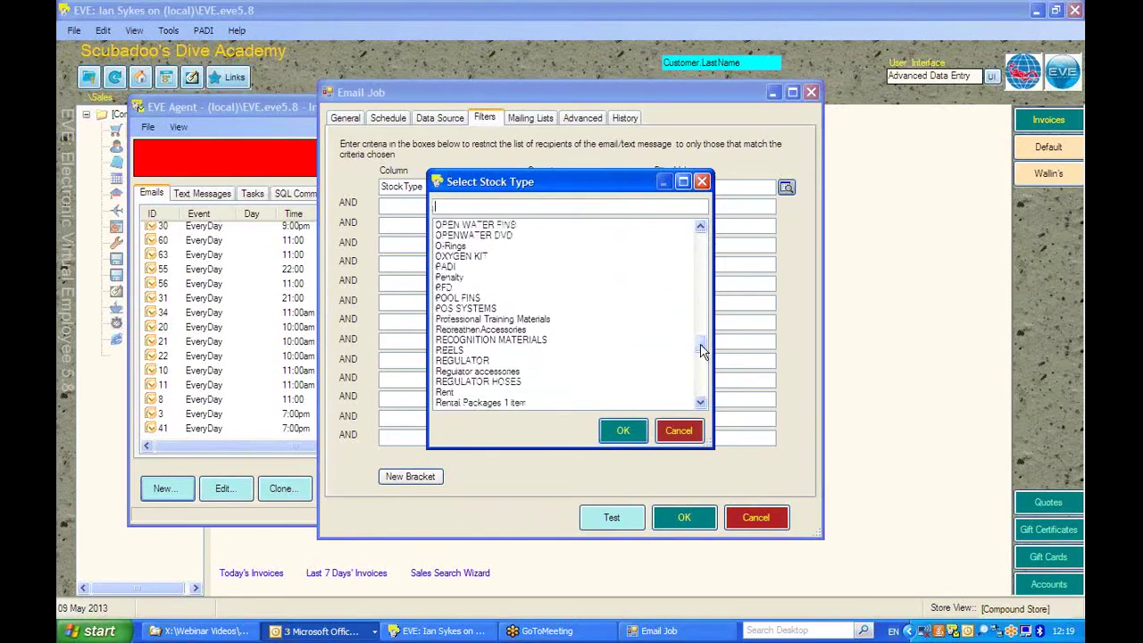
click(473, 360)
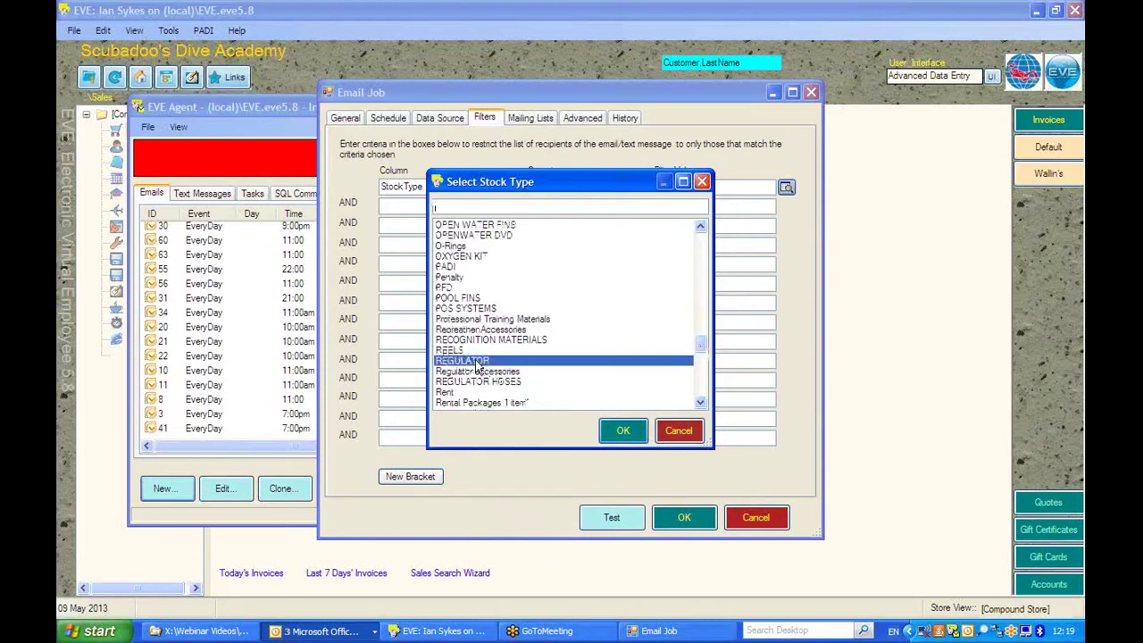
click(625, 431)
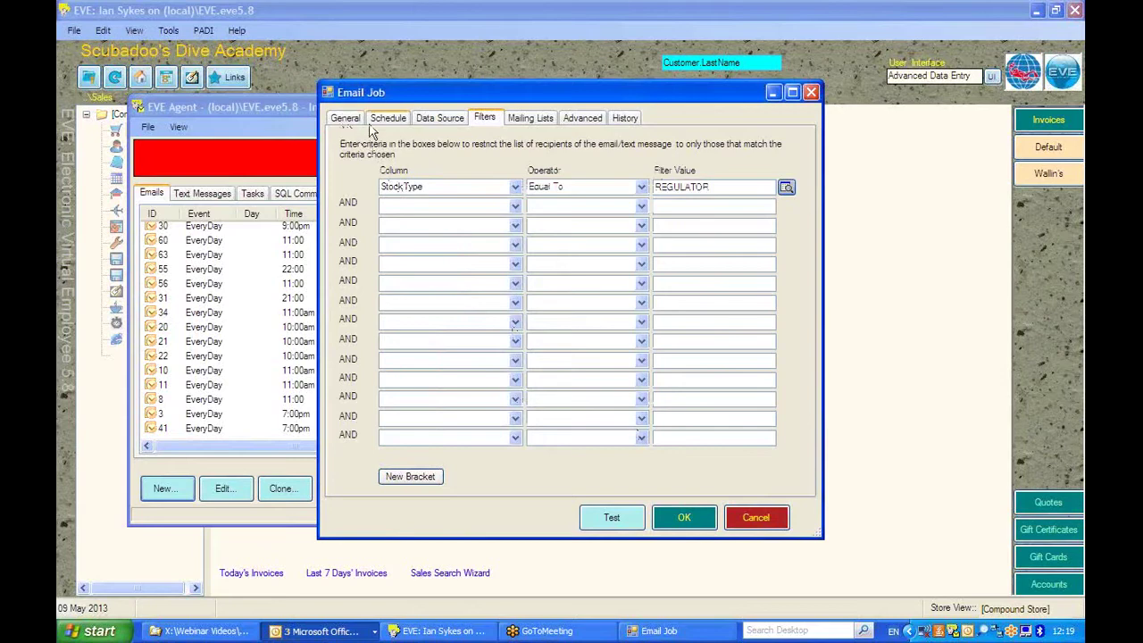
Review the job's email subject, Outlook folder, daily send time, data source trigger with merge fields, and recipient filter
click(345, 118)
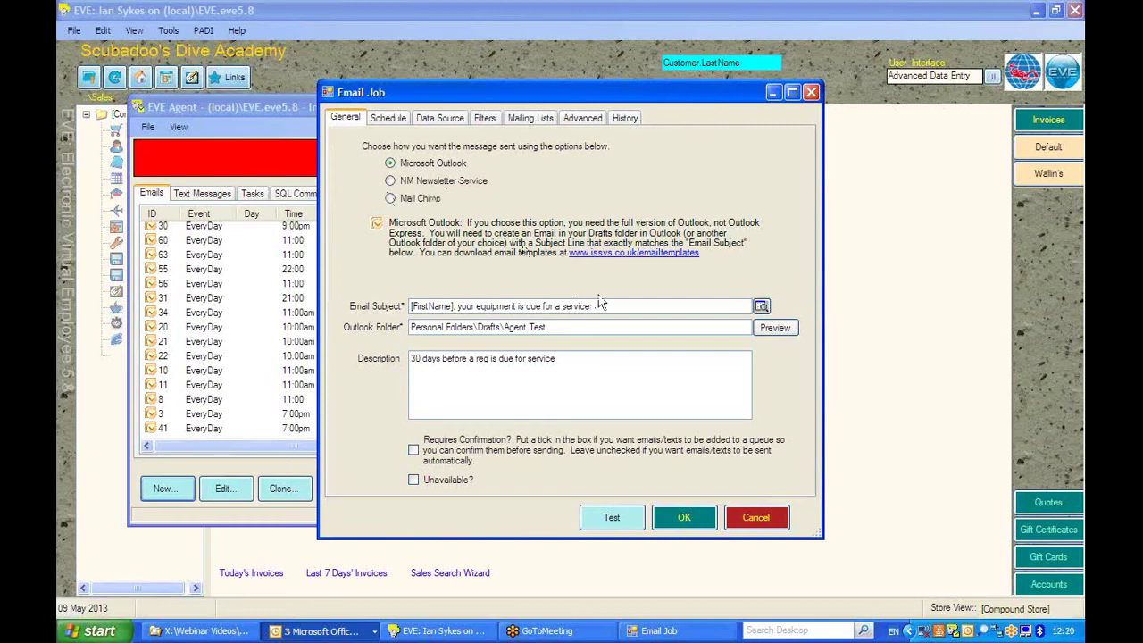
drag(614, 304, 400, 289)
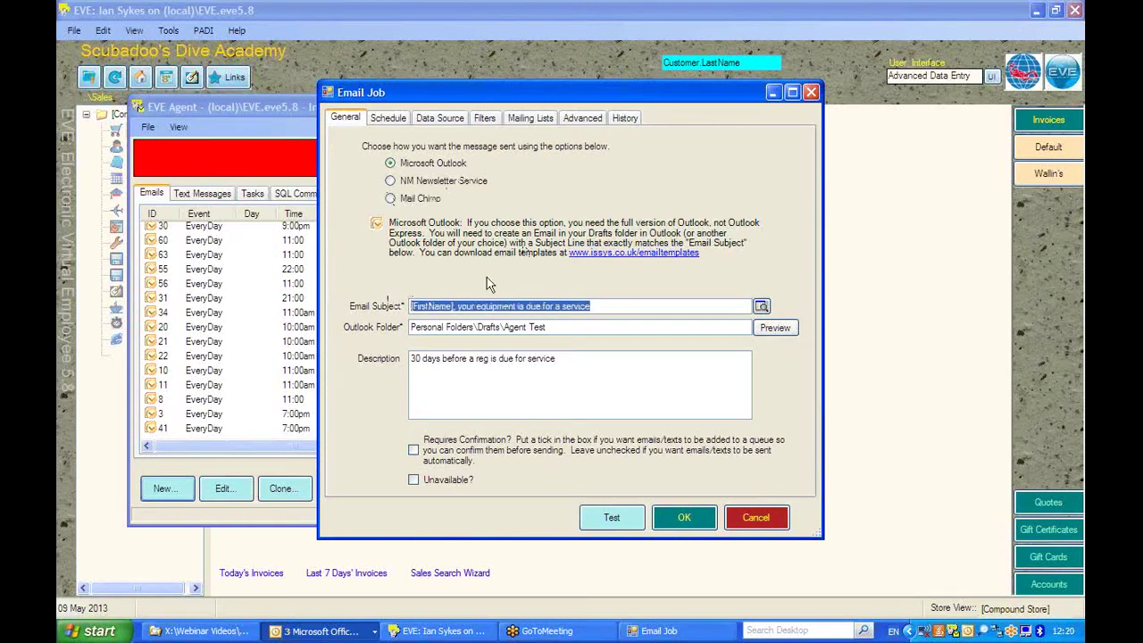
drag(598, 323, 387, 316)
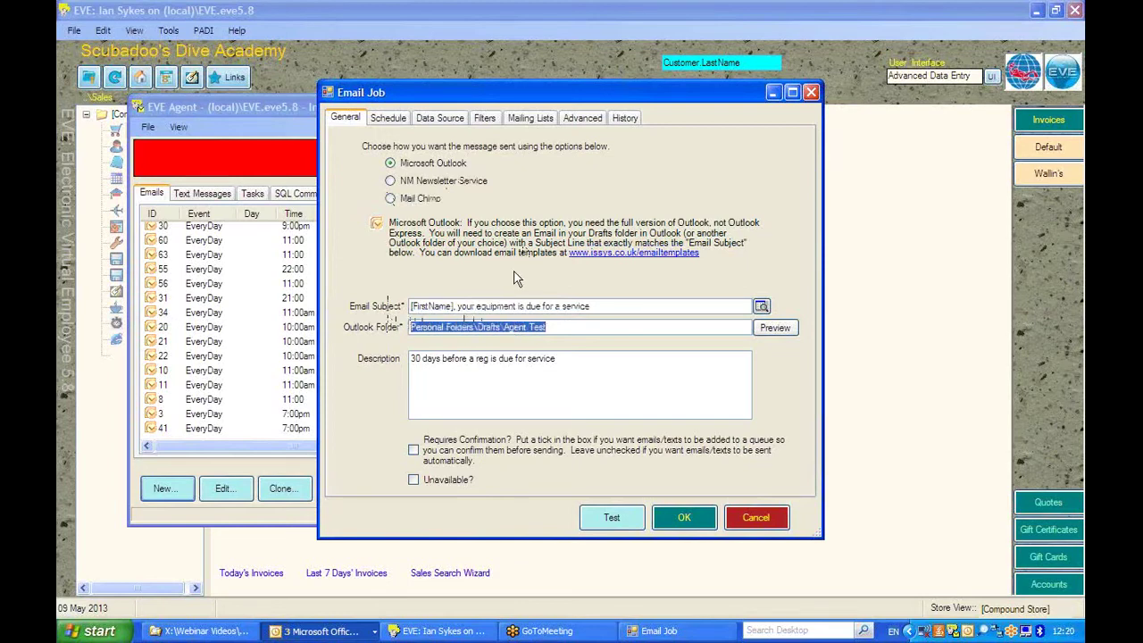
click(385, 118)
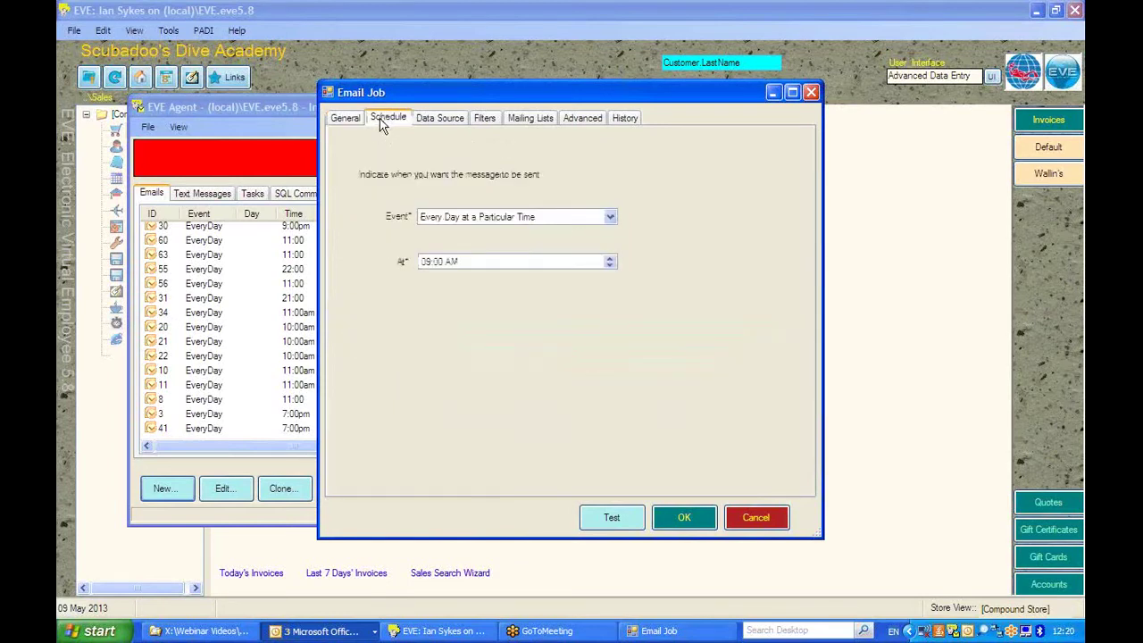
click(494, 266)
click(441, 120)
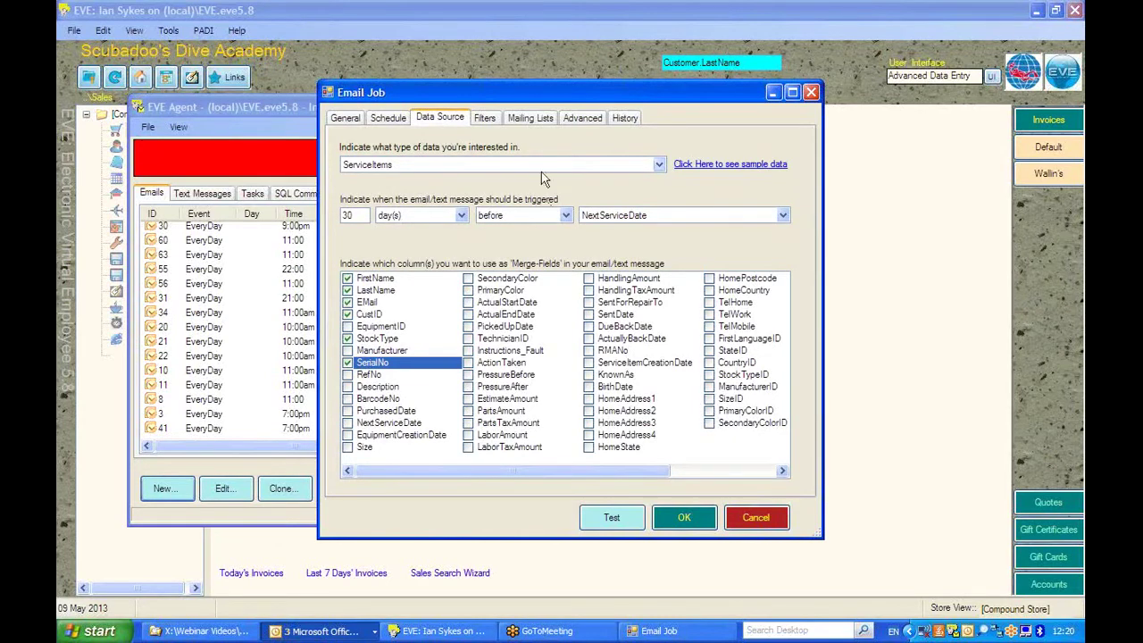
click(485, 119)
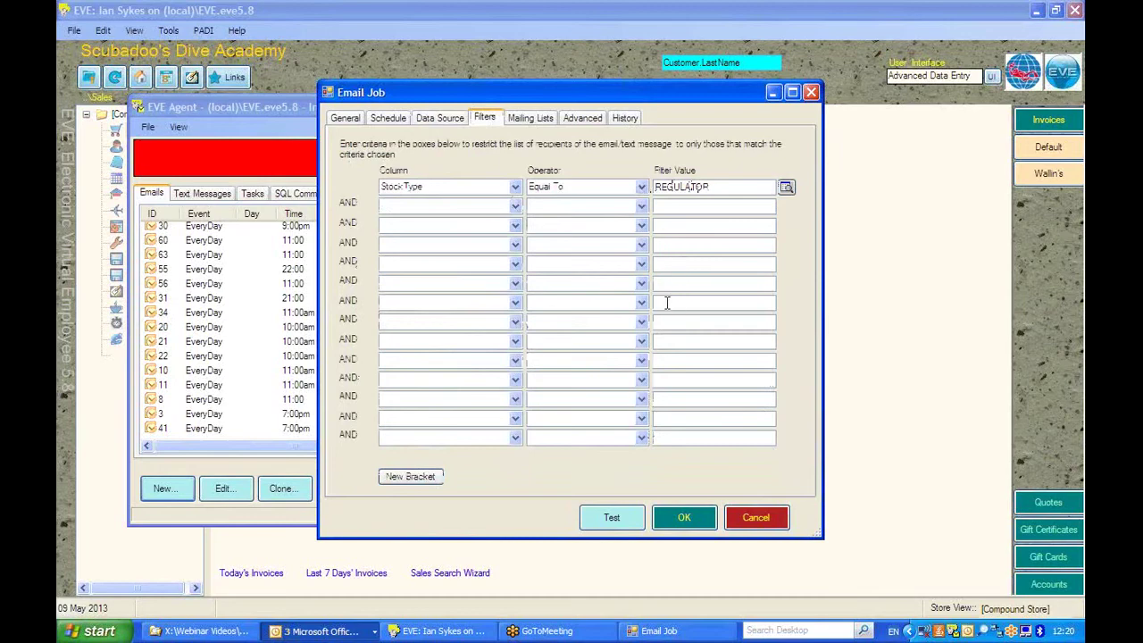
Test the email job, check the queued messages' recipients and merge fields, and close the queue without sending
click(610, 519)
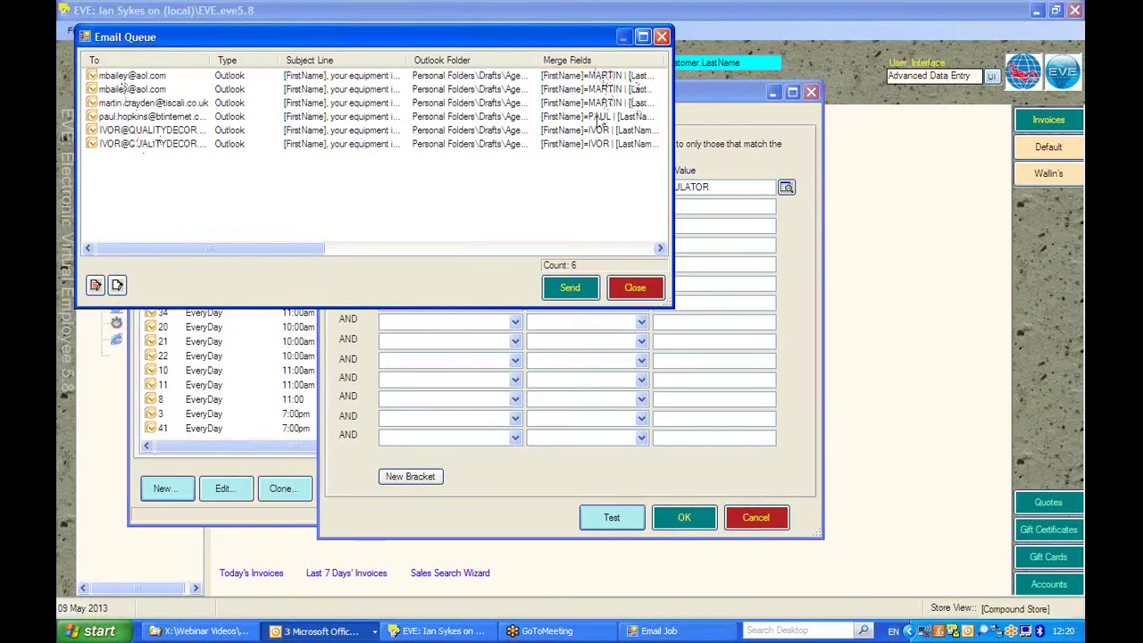
drag(296, 248, 323, 253)
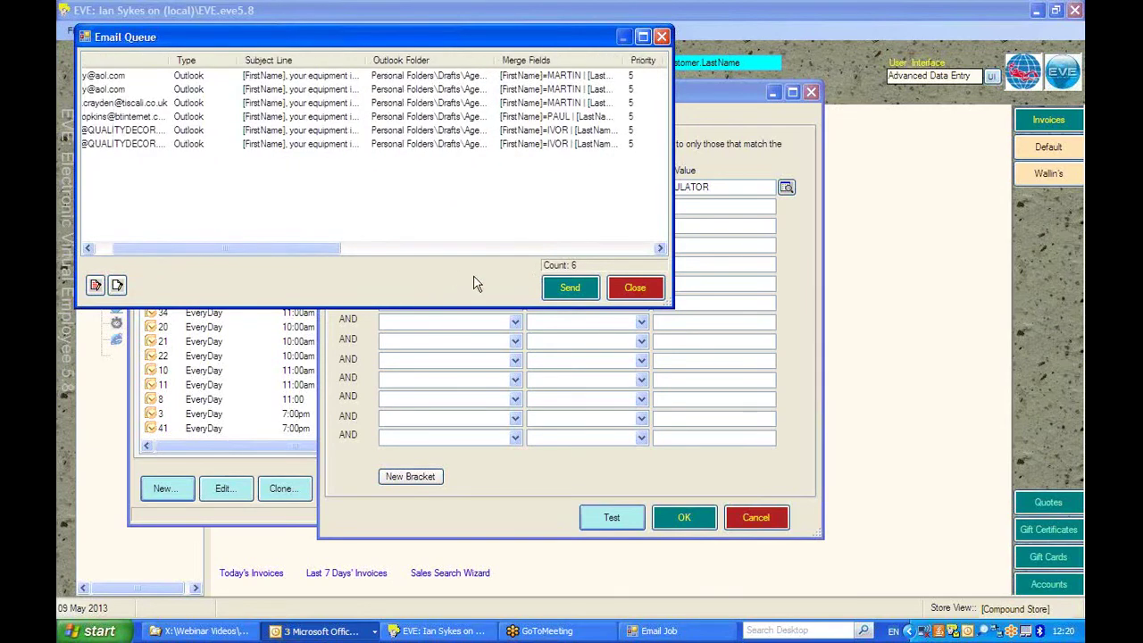
click(626, 288)
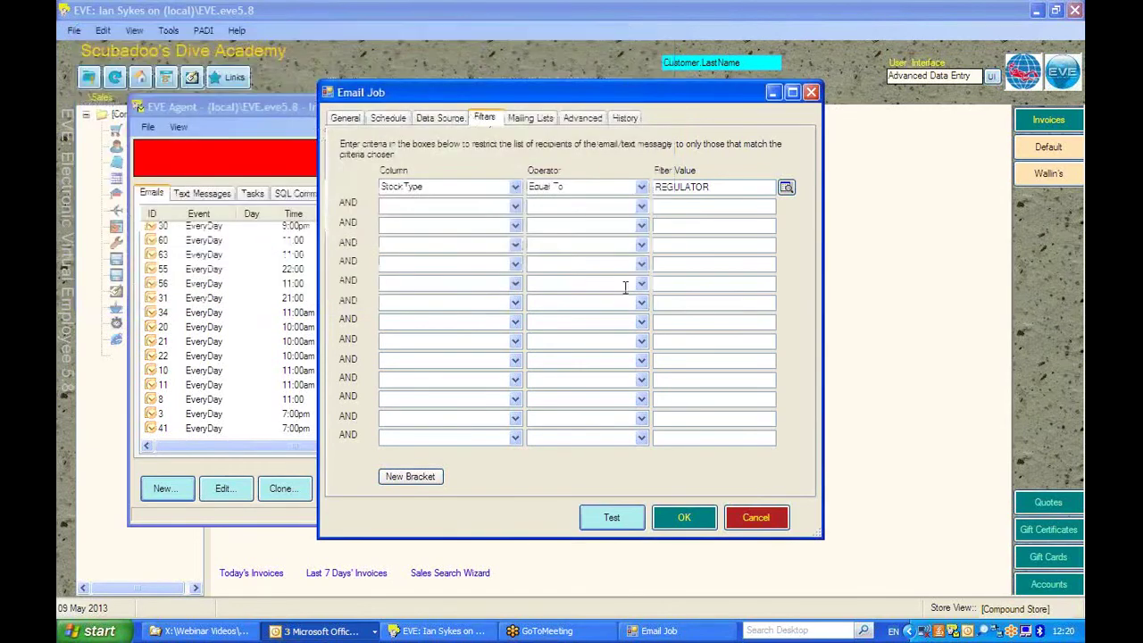
Save the completed email job and activate EVE Agent
click(685, 518)
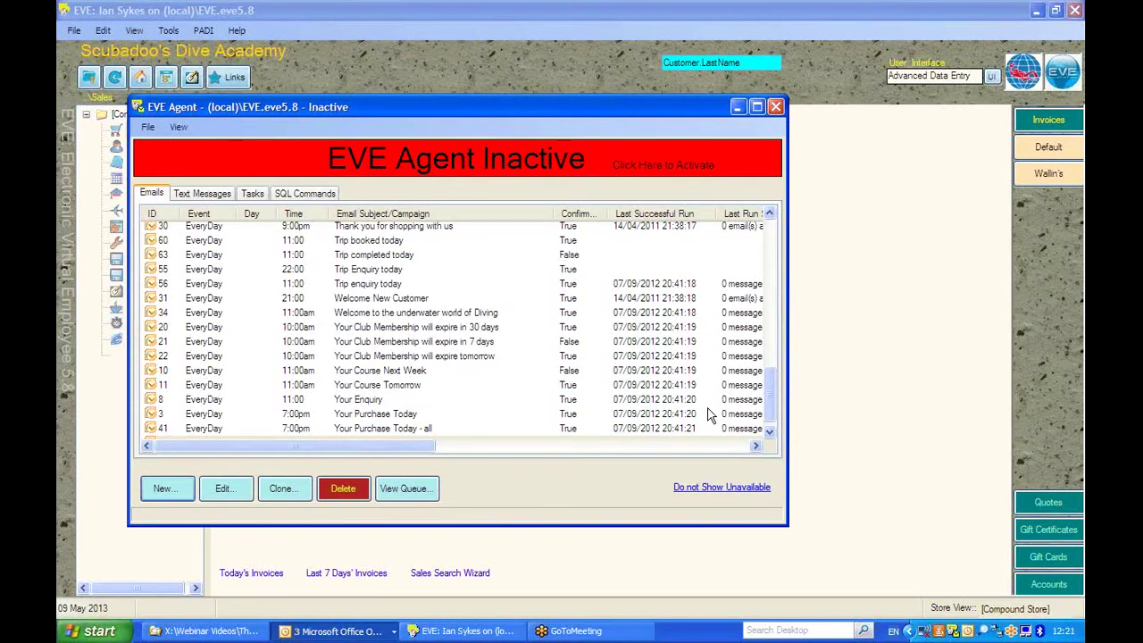
click(648, 173)
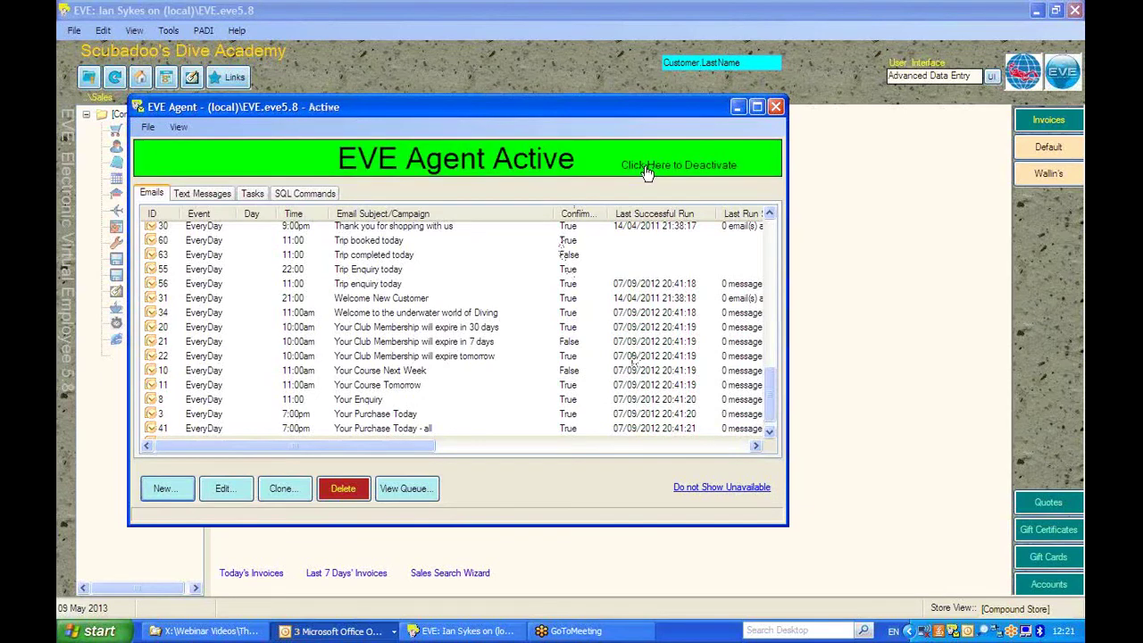